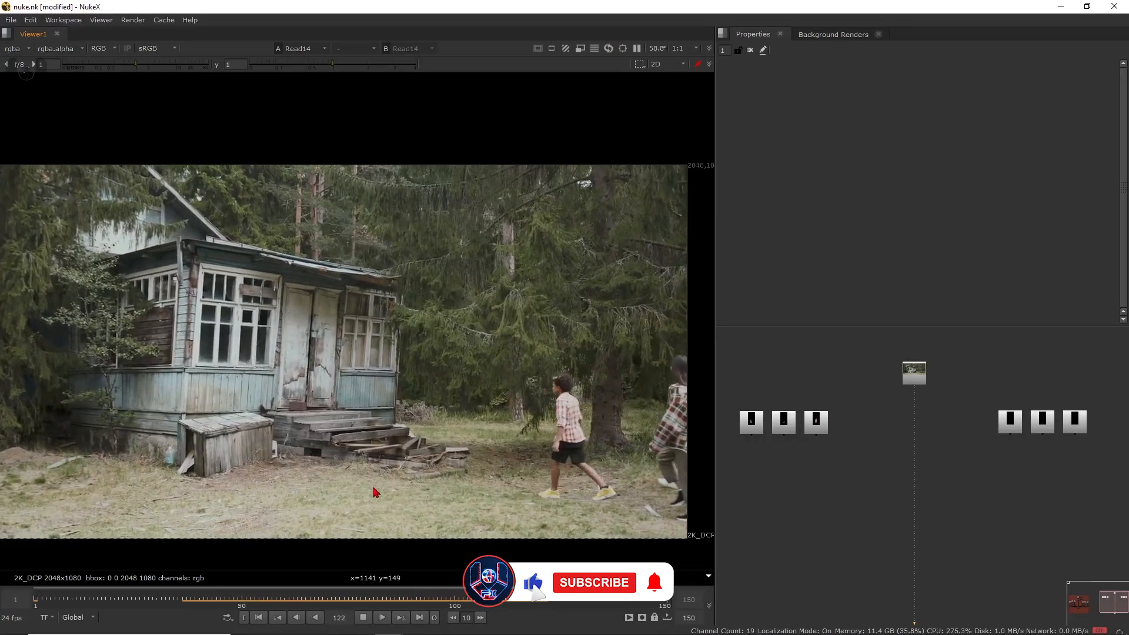
# Play back the house footage and return to the first frame.
pyautogui.click(363, 618)
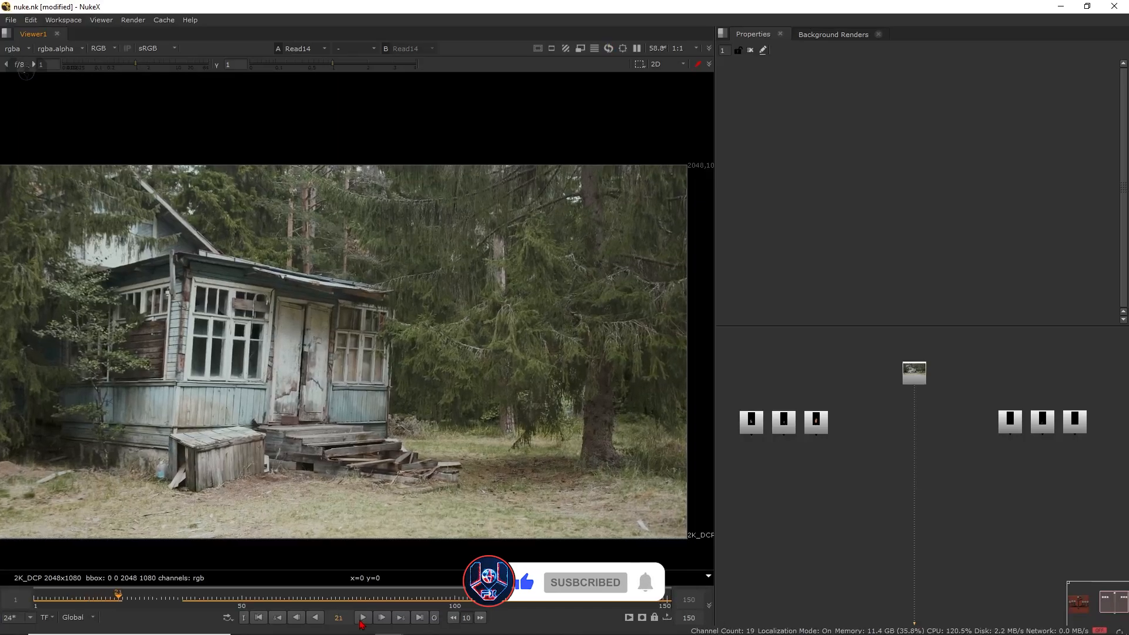
pyautogui.click(259, 617)
pyautogui.scroll(4, 241, 395)
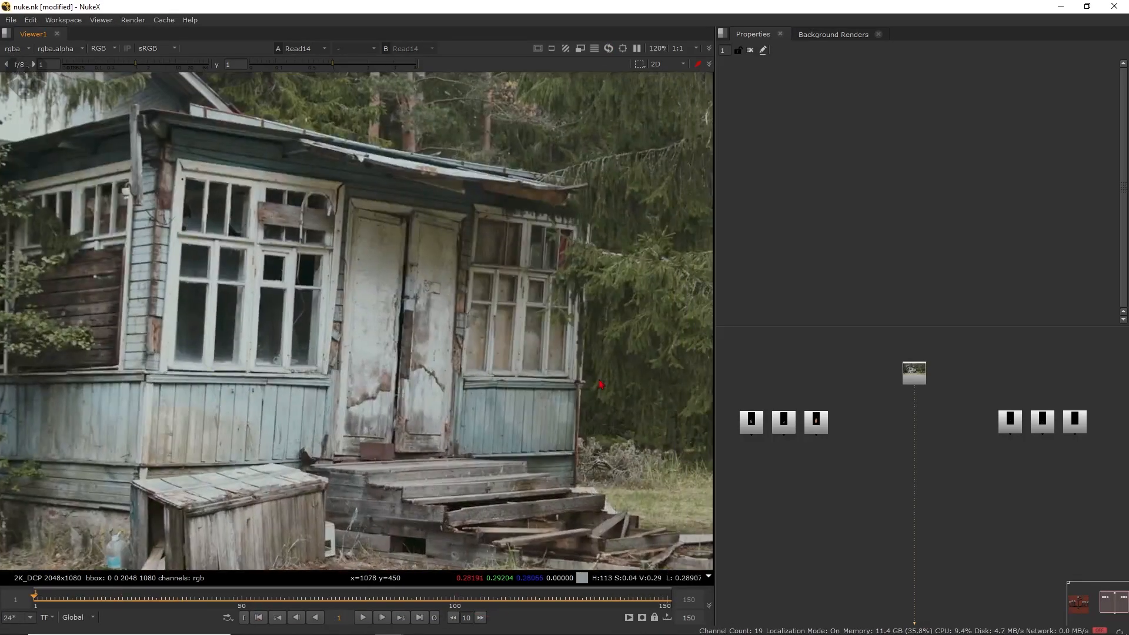
# Add a Tracker node after the house footage node Read14.
pyautogui.scroll(3, 897, 377)
pyautogui.moveTo(897, 375); pyautogui.dragTo(835, 402, button='middle')
pyautogui.click(902, 390)
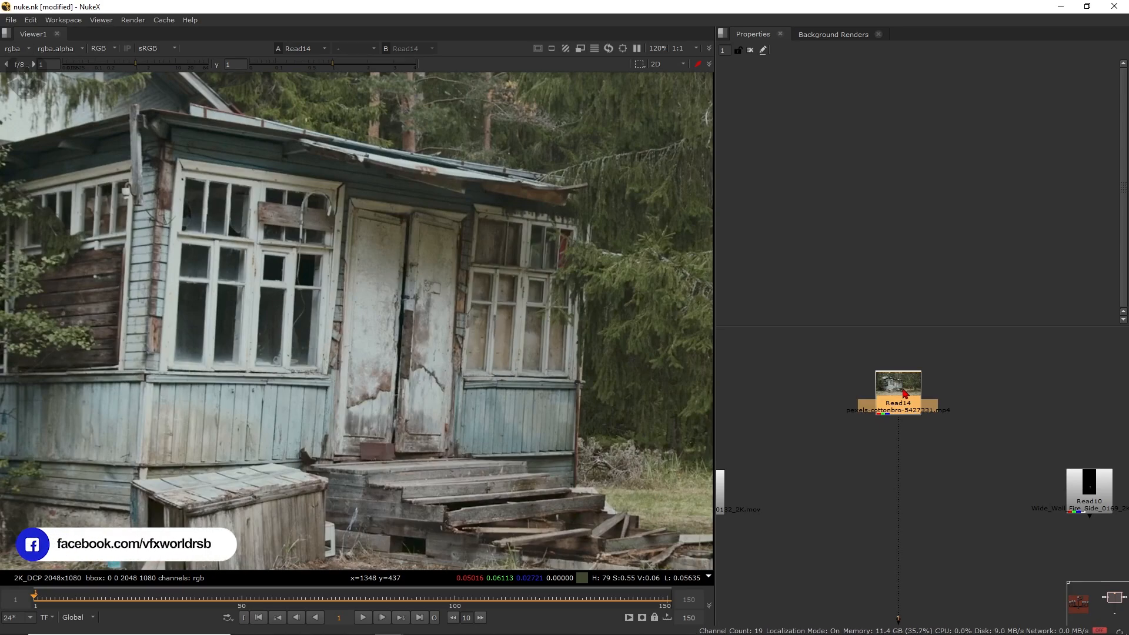
pyautogui.press('Tab')
pyautogui.write('track')
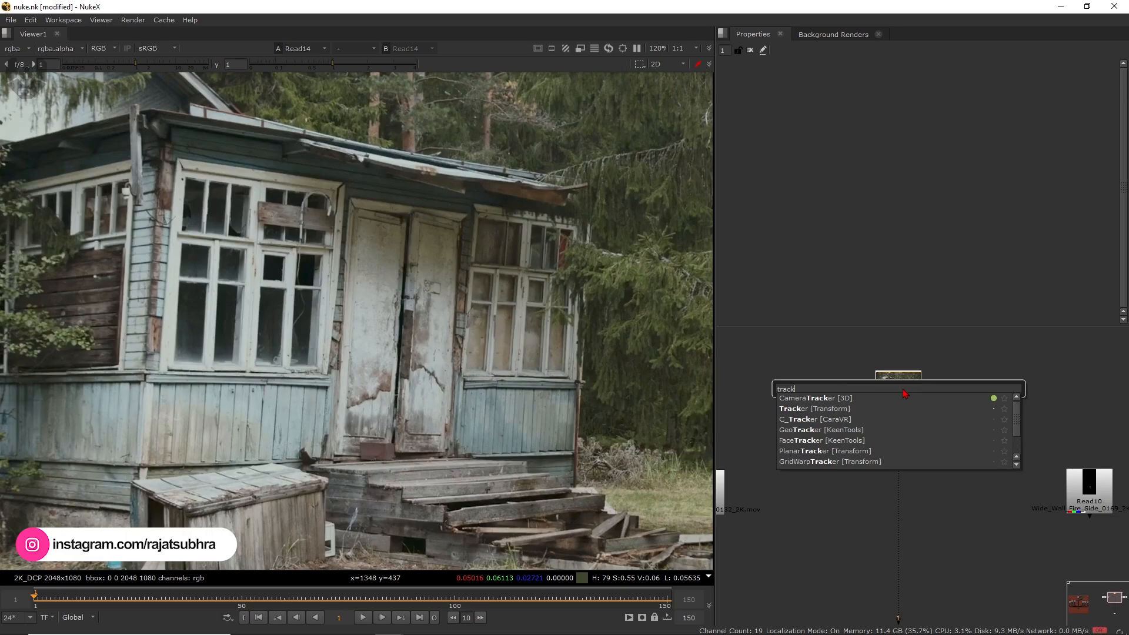
pyautogui.press('Down')
pyautogui.press('Down')
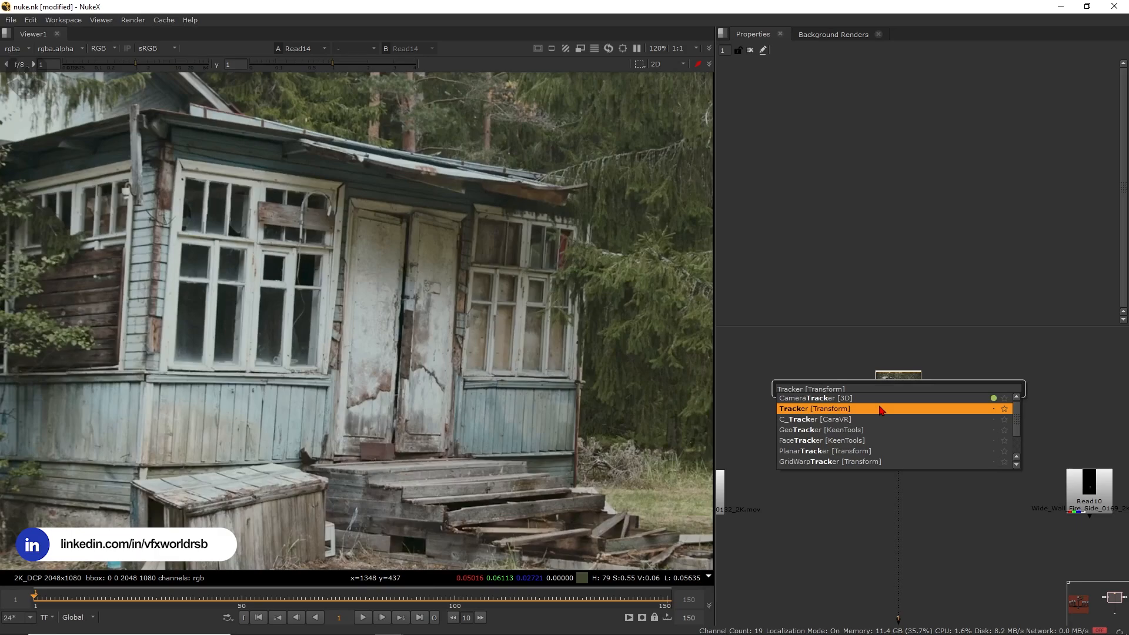
pyautogui.press('Return')
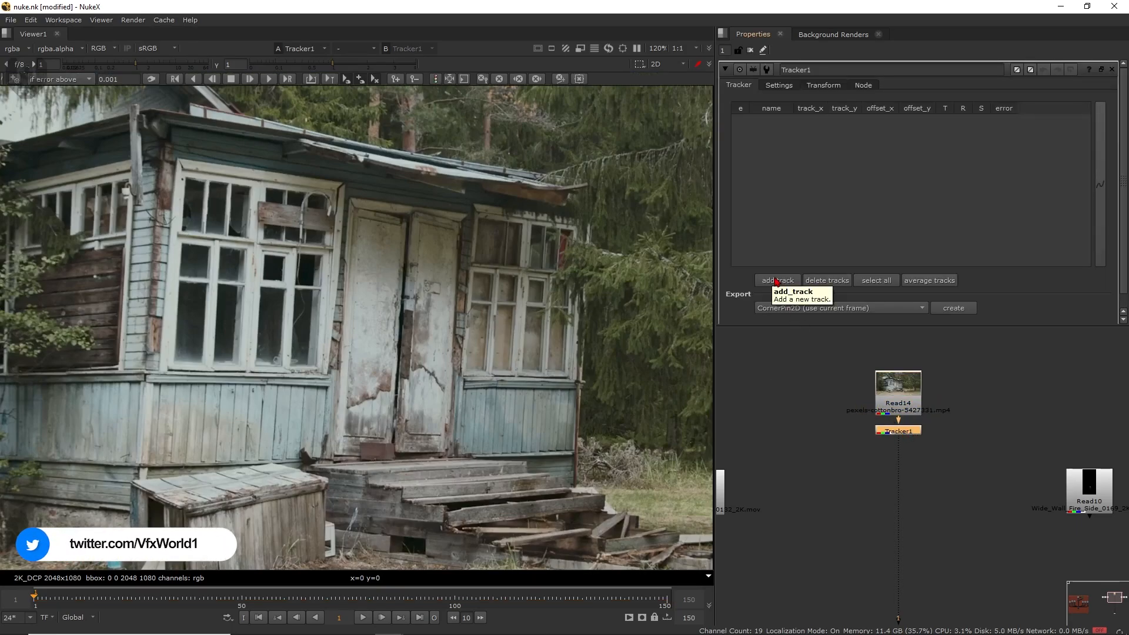
# Add two tracks to the Tracker and place track 2 on the upper-left corner of the large window, about x 634, y 736.
pyautogui.click(775, 281)
pyautogui.scroll(4, 398, 358)
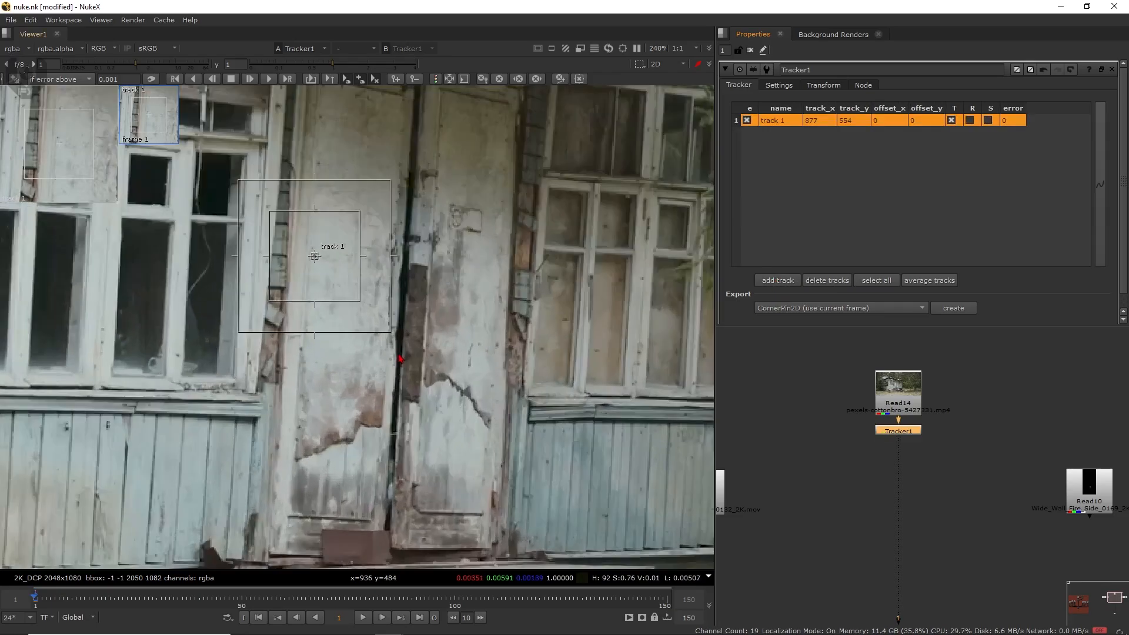
pyautogui.scroll(-3, 398, 358)
pyautogui.moveTo(385, 332); pyautogui.dragTo(483, 410, button='middle')
pyautogui.click(777, 281)
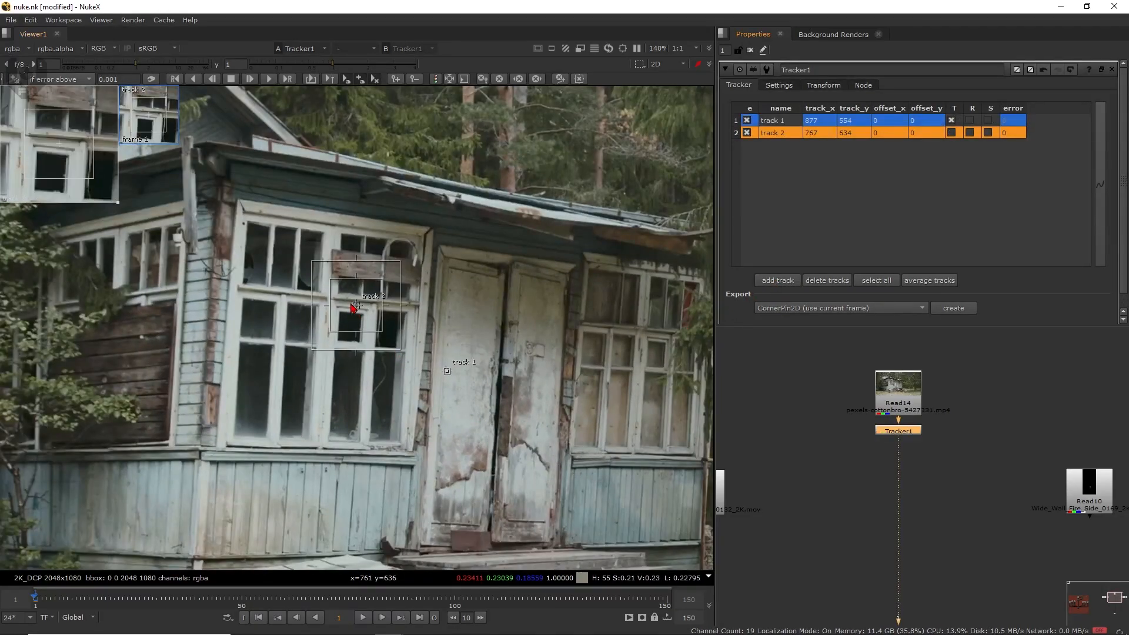
pyautogui.moveTo(357, 311); pyautogui.dragTo(249, 224)
pyautogui.moveTo(452, 342); pyautogui.dragTo(396, 354, button='middle')
# Move track 1 onto the window beyond the doors, at about x 1112.5, y 601.
pyautogui.click(393, 383)
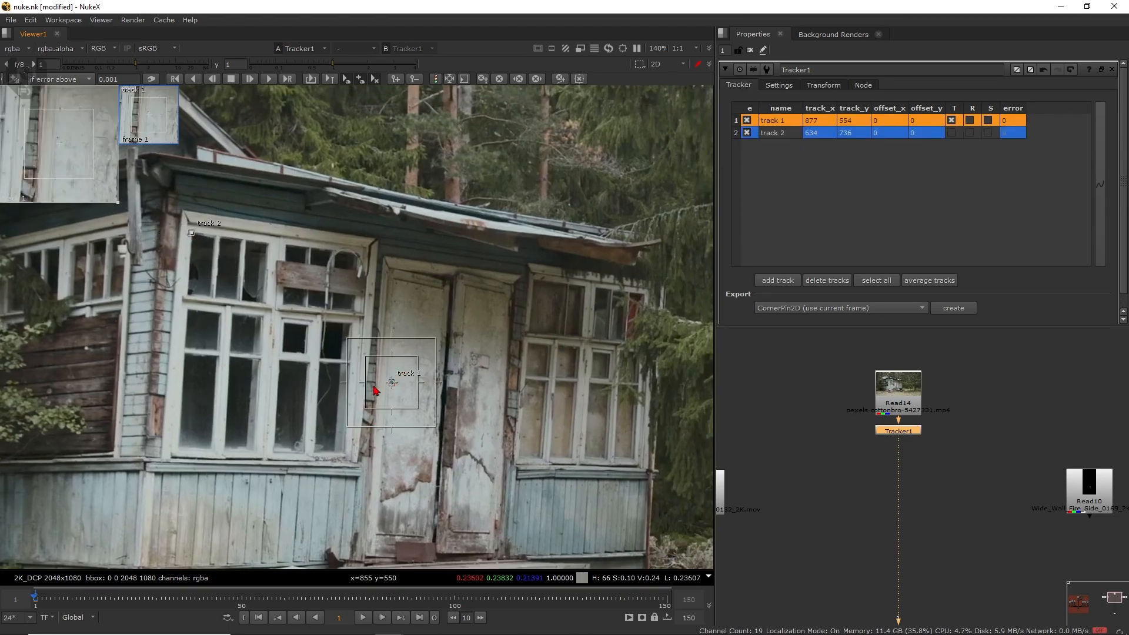
pyautogui.moveTo(394, 383); pyautogui.dragTo(586, 346)
pyautogui.scroll(-4, 586, 345)
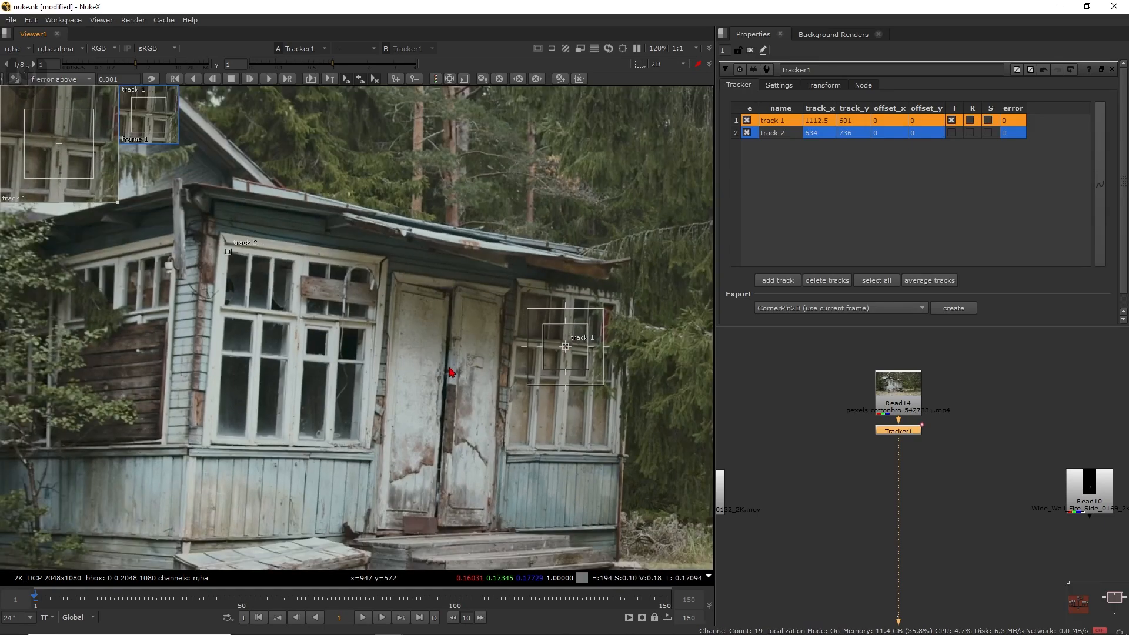
pyautogui.scroll(-1, 474, 363)
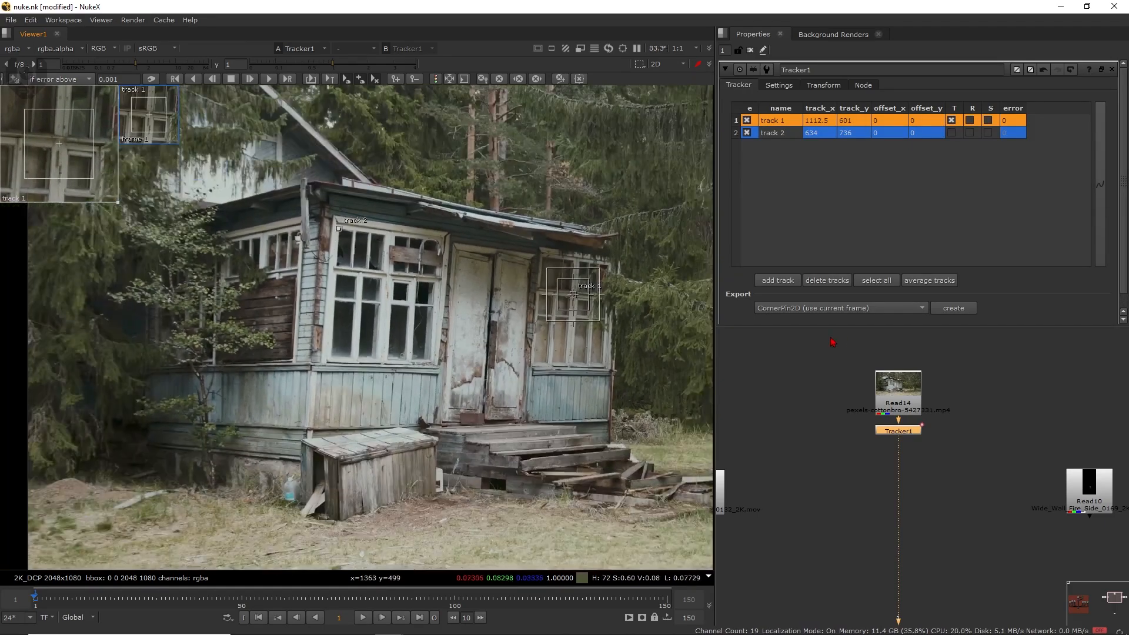
# Enable translation, rotation and scale for both track 1 and track 2.
pyautogui.keyDown('shift'); pyautogui.click(787, 133); pyautogui.keyUp('shift')
pyautogui.click(951, 133)
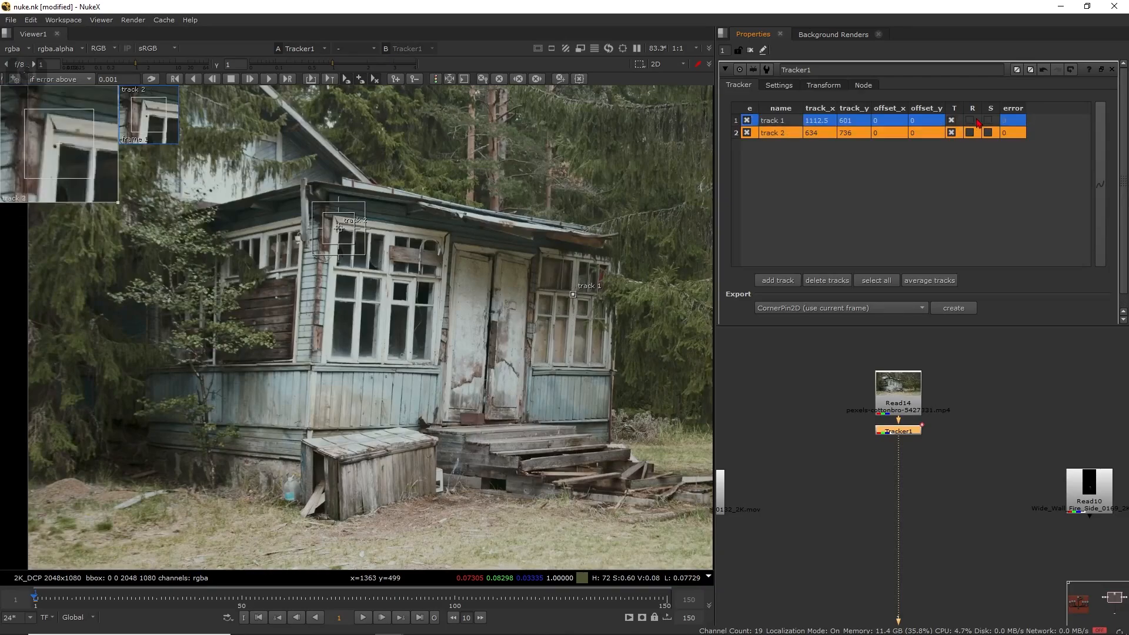
pyautogui.click(969, 119)
pyautogui.click(970, 133)
pyautogui.click(987, 120)
pyautogui.click(988, 132)
# Select both tracks and track them forward through the whole clip.
pyautogui.keyDown('shift'); pyautogui.click(811, 121); pyautogui.keyUp('shift')
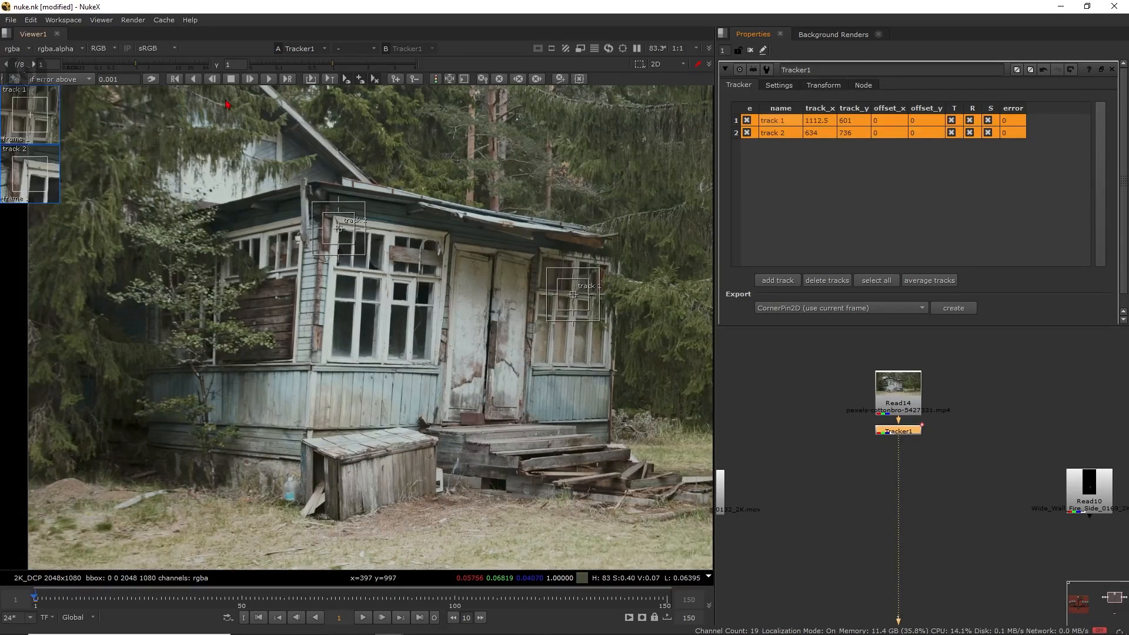
pyautogui.click(267, 79)
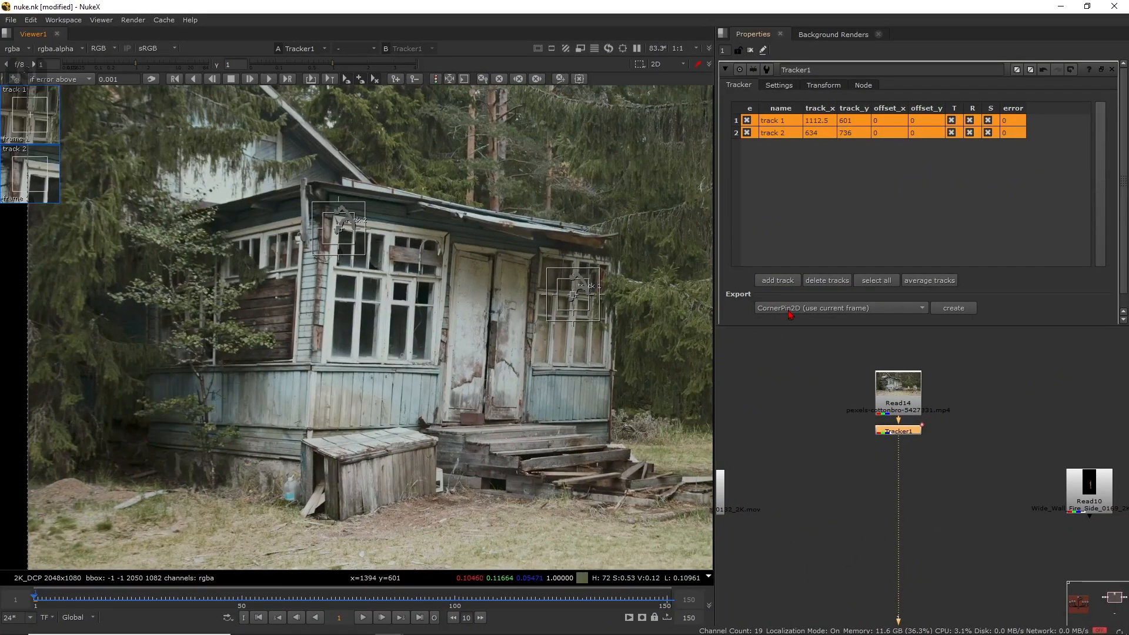
# Export the tracks as a Transform (match-move, baked) node and delete the Tracker node.
pyautogui.click(821, 311)
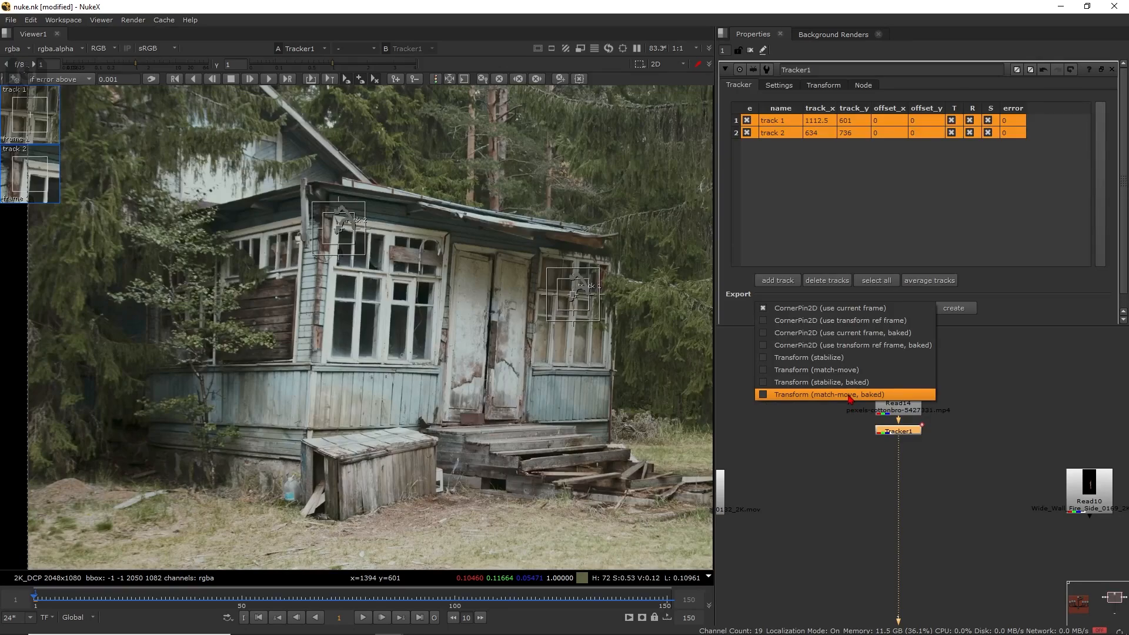
pyautogui.click(811, 395)
pyautogui.click(953, 308)
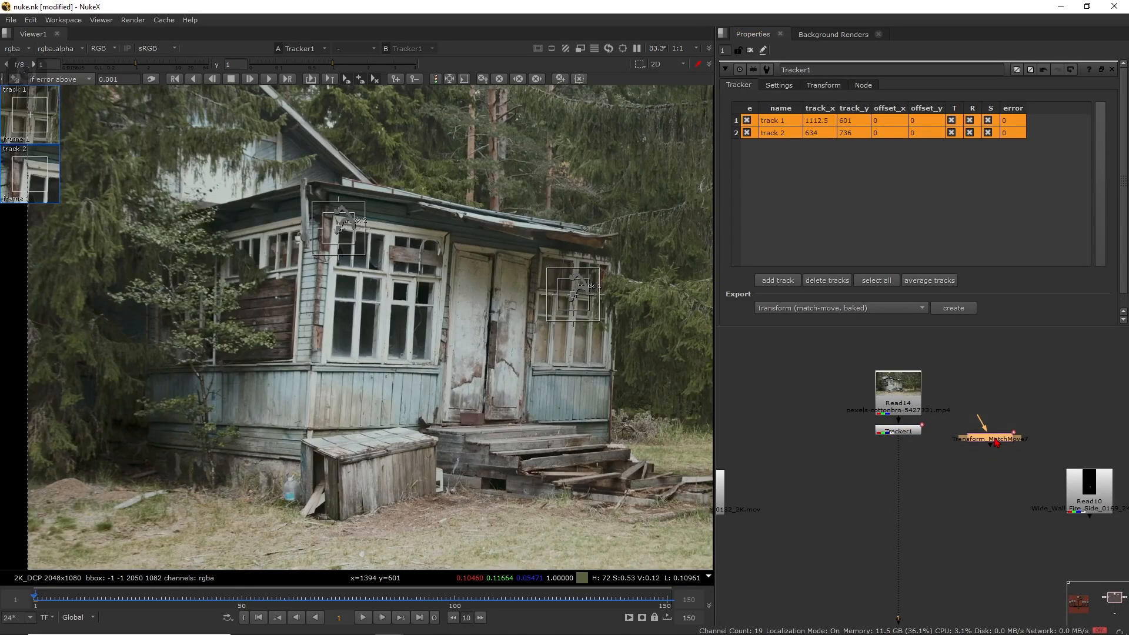
pyautogui.click(907, 433)
pyautogui.press('Delete')
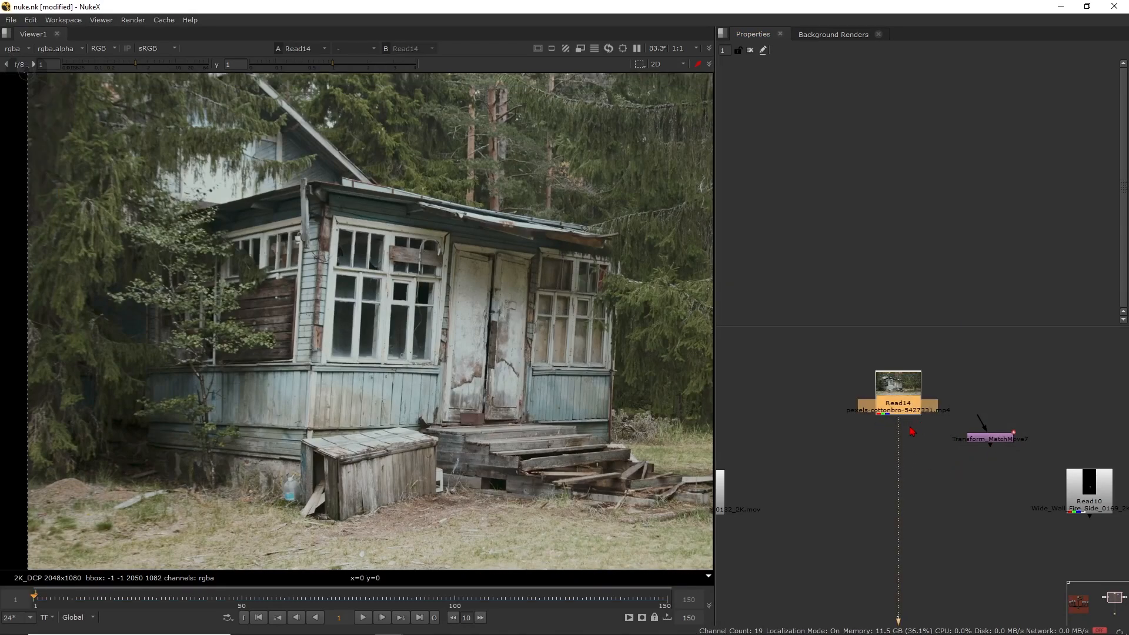
# View the three narrow-window fire clips Read8, Read9 and Read13 one after another.
pyautogui.moveTo(896, 464); pyautogui.dragTo(902, 439, button='middle')
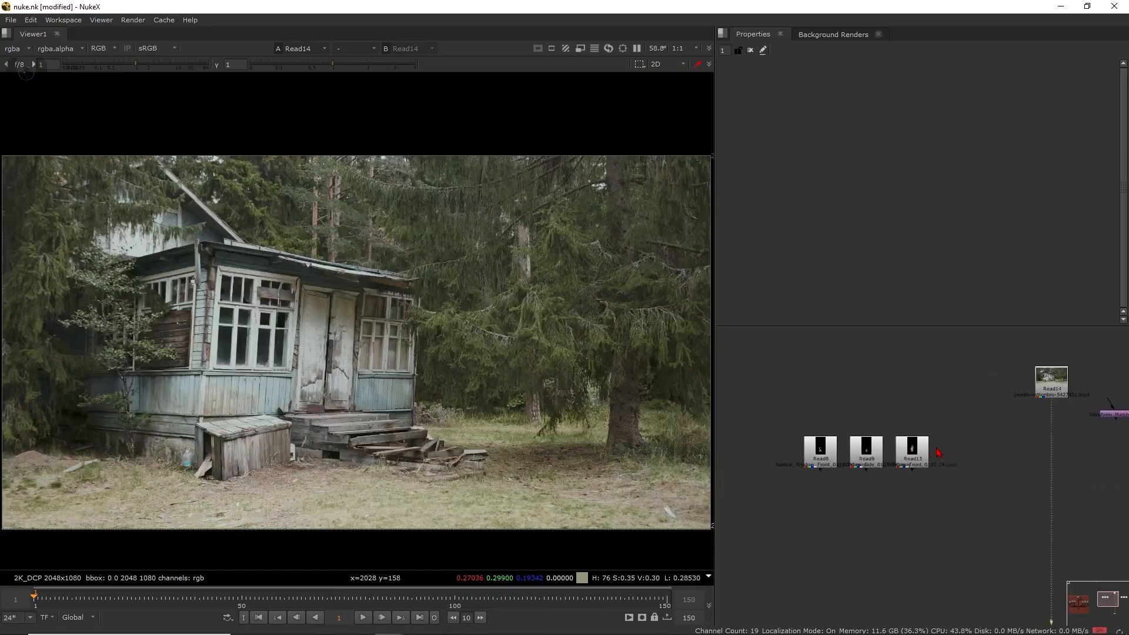
pyautogui.scroll(2, 821, 461)
pyautogui.click(817, 466)
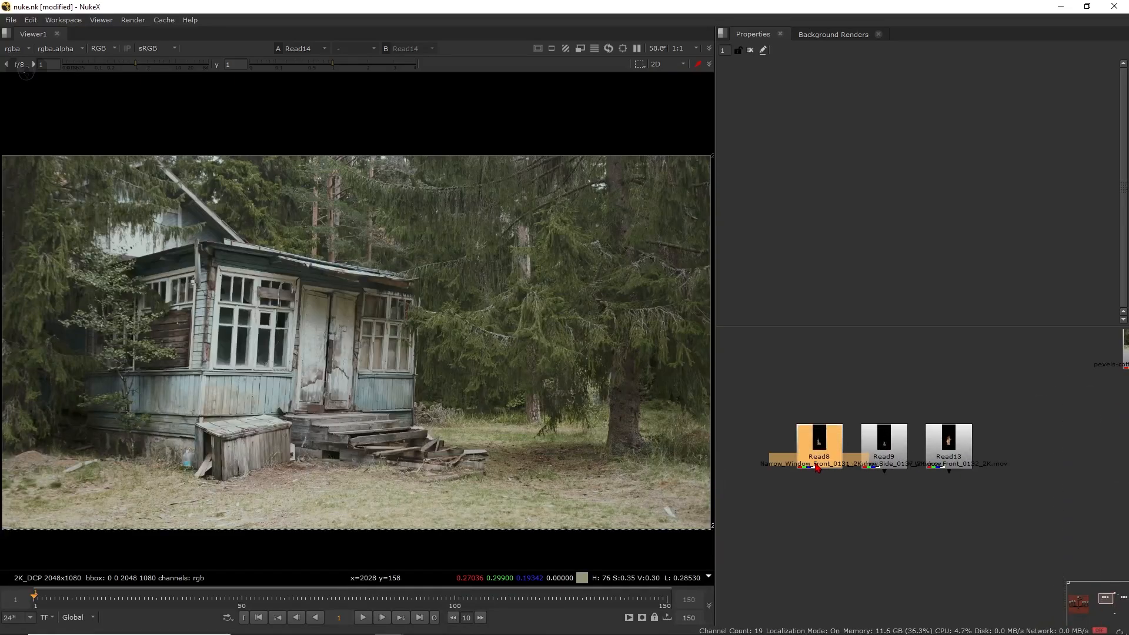
pyautogui.press('1')
pyautogui.click(899, 457)
pyautogui.press('1')
pyautogui.click(949, 455)
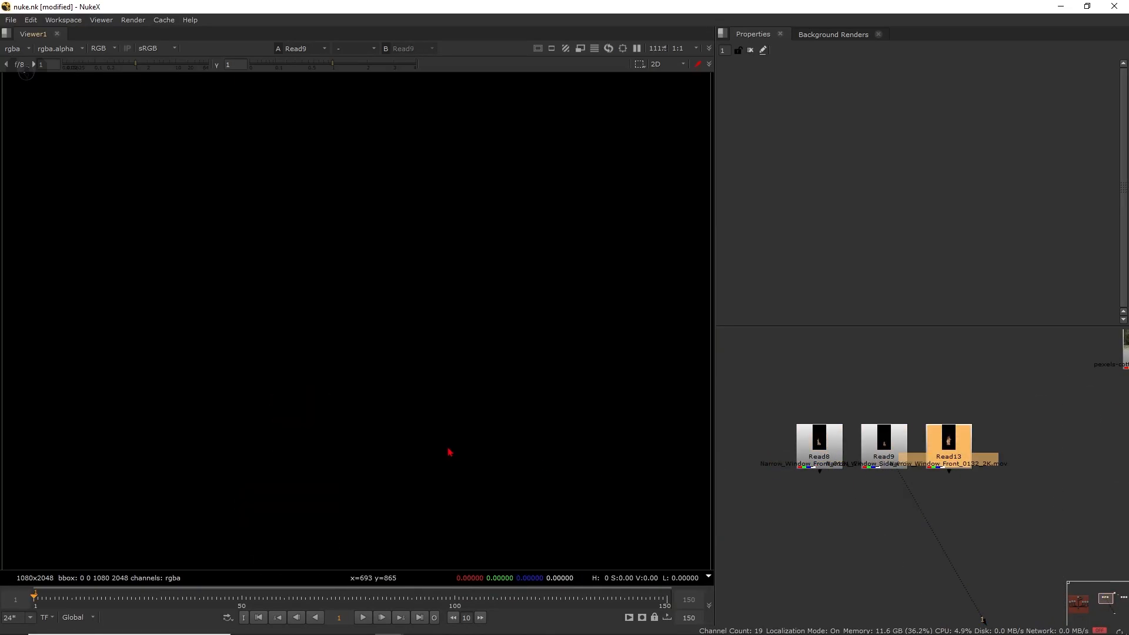
pyautogui.scroll(-2, 463, 398)
pyautogui.moveTo(462, 405); pyautogui.dragTo(456, 326, button='middle')
pyautogui.click(881, 460)
pyautogui.press('1')
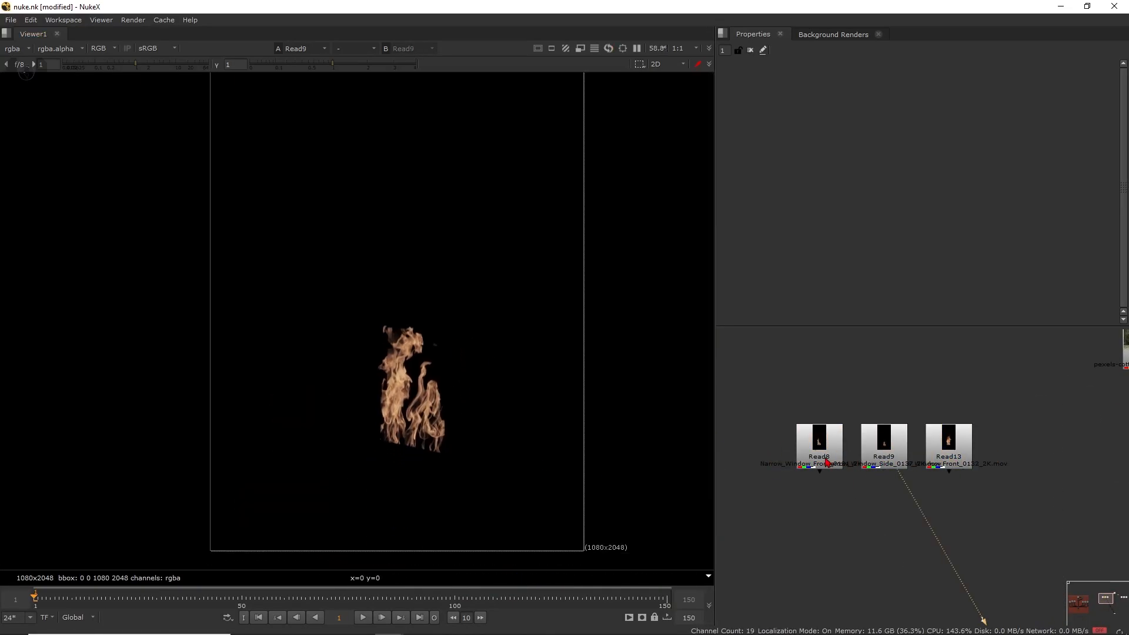
pyautogui.click(826, 460)
pyautogui.press('1')
pyautogui.click(939, 457)
pyautogui.press('1')
# View the wall and ceiling fire clips Read10, Read11 and Read12 one after another.
pyautogui.moveTo(1025, 486); pyautogui.dragTo(750, 473, button='middle')
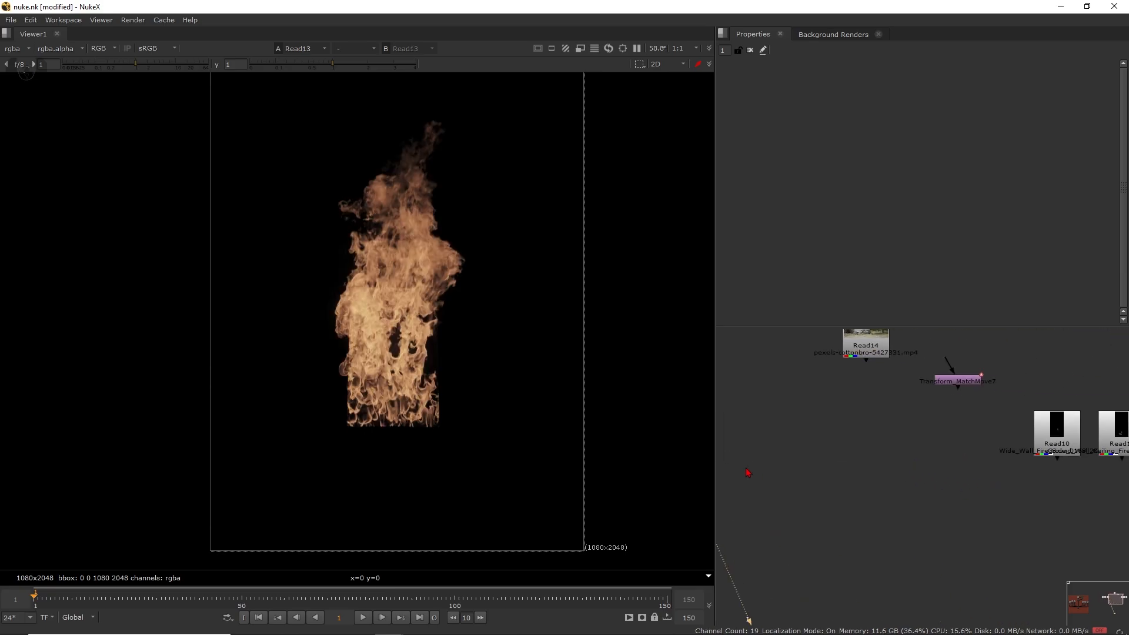
pyautogui.moveTo(1003, 443); pyautogui.dragTo(857, 447, button='middle')
pyautogui.click(926, 453)
pyautogui.press('1')
pyautogui.click(974, 449)
pyautogui.press('1')
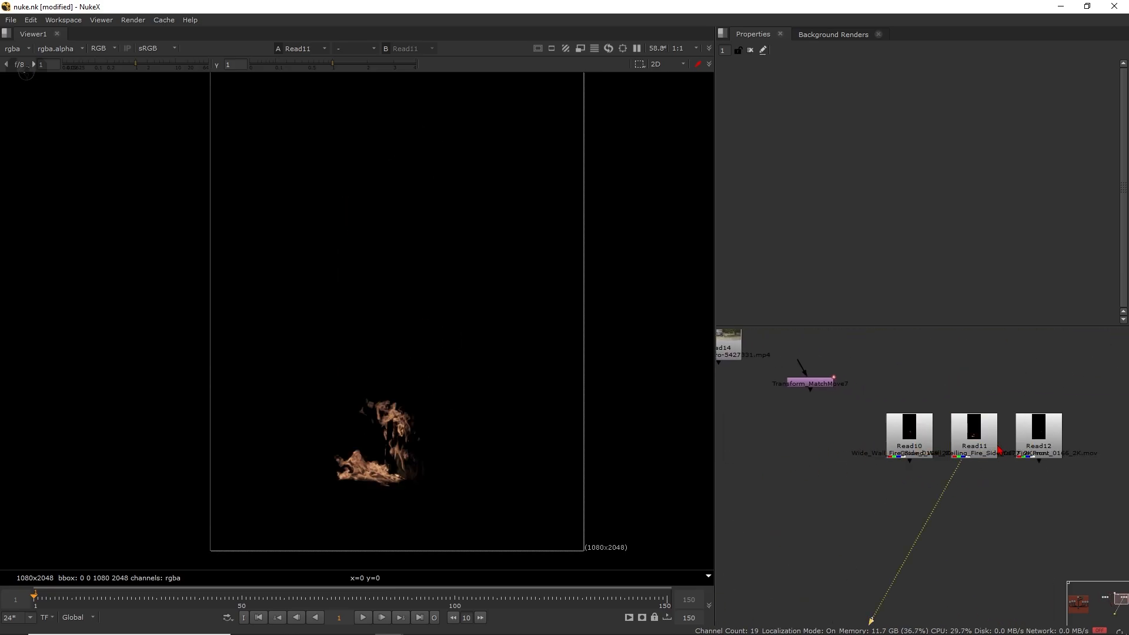
pyautogui.click(1033, 448)
pyautogui.press('1')
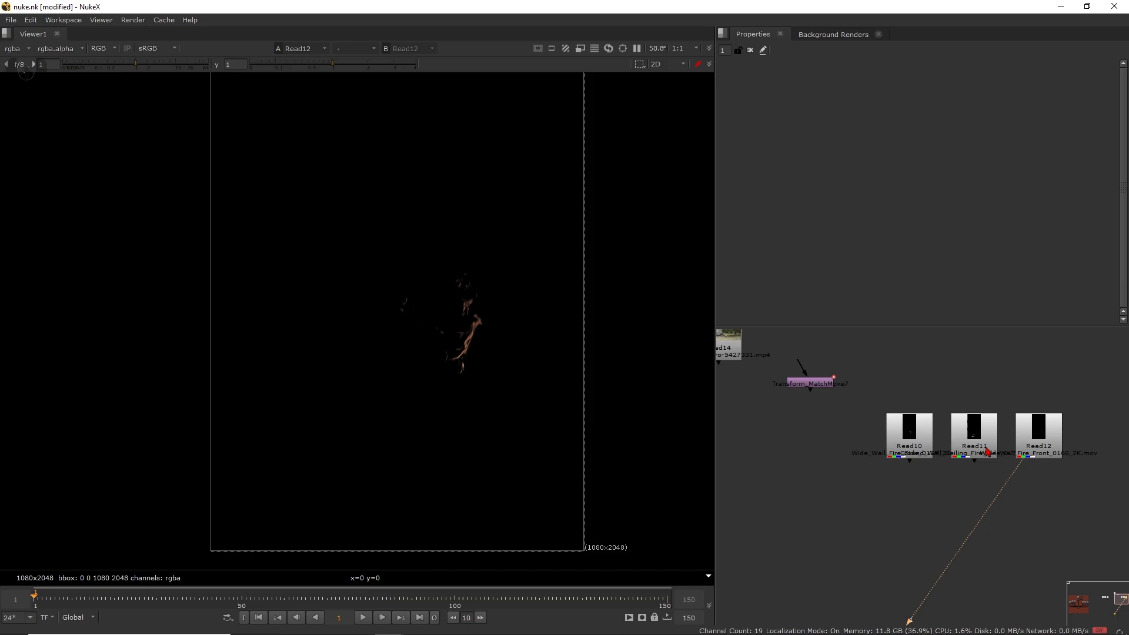
pyautogui.click(891, 457)
pyautogui.press('1')
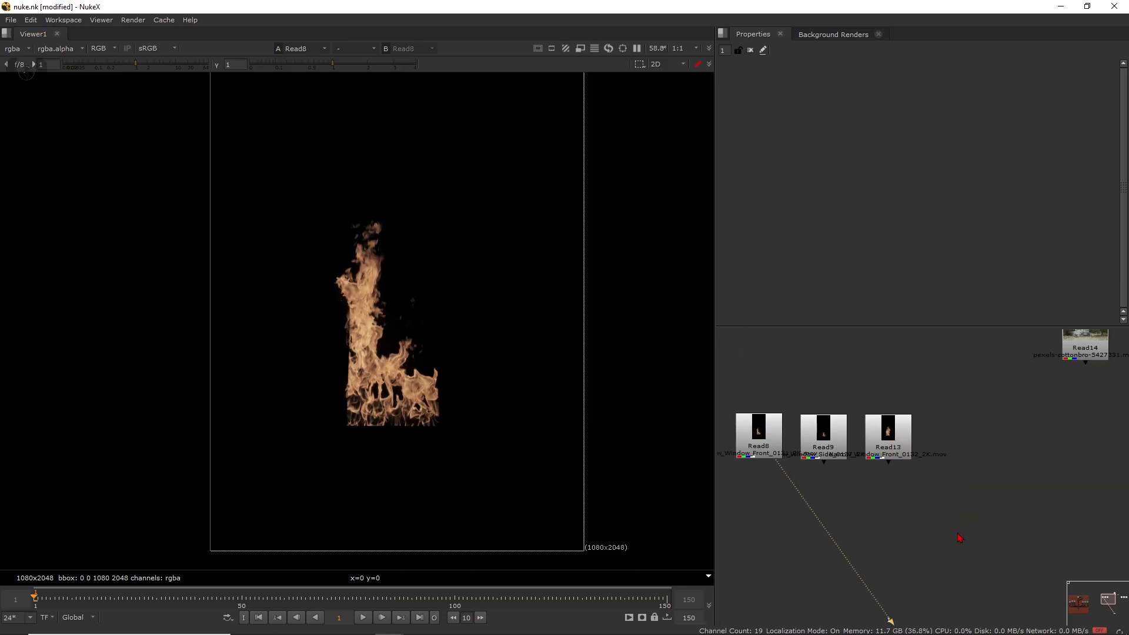
# Add a Reformat node after the fire clip Read8, with output format root.format 2048x1080.
pyautogui.scroll(-3, 951, 525)
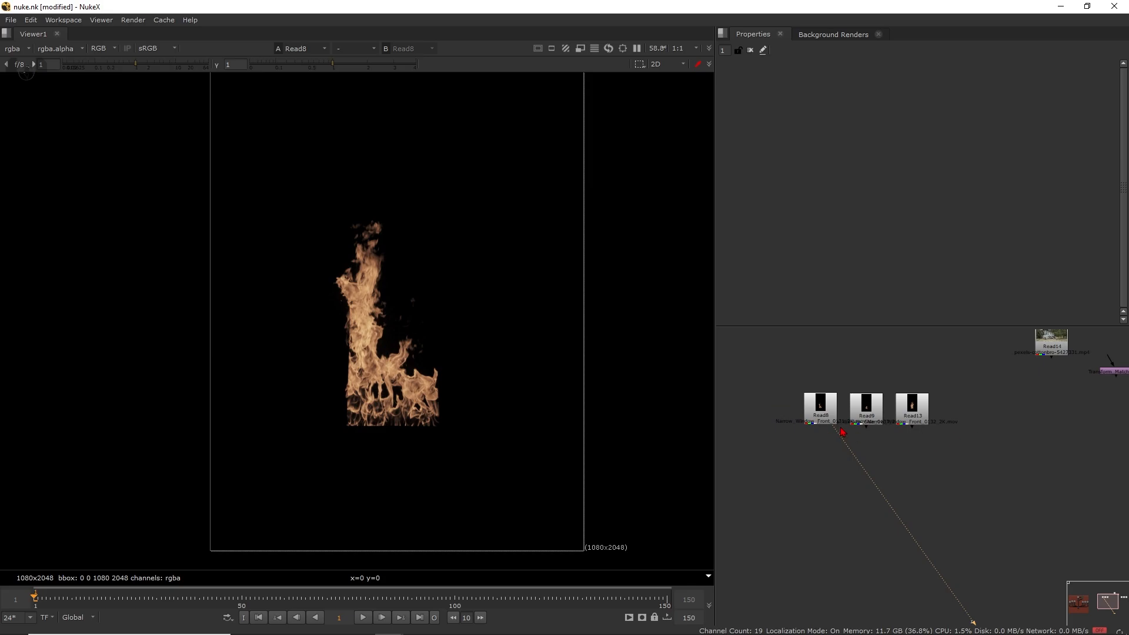
pyautogui.click(820, 419)
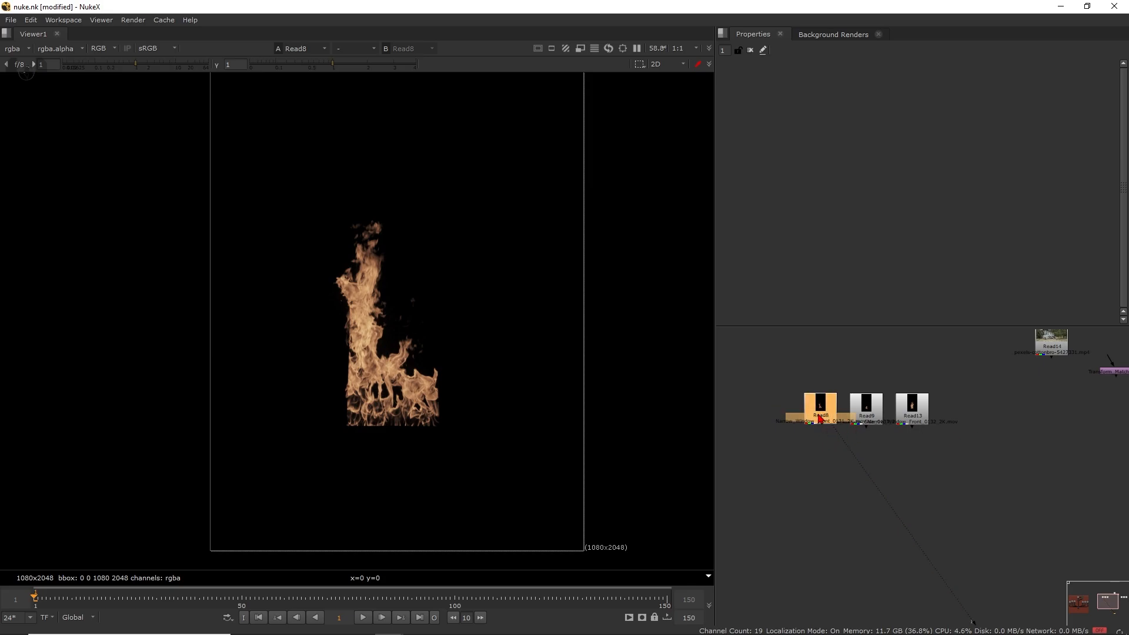
pyautogui.press('Tab')
pyautogui.write('ref')
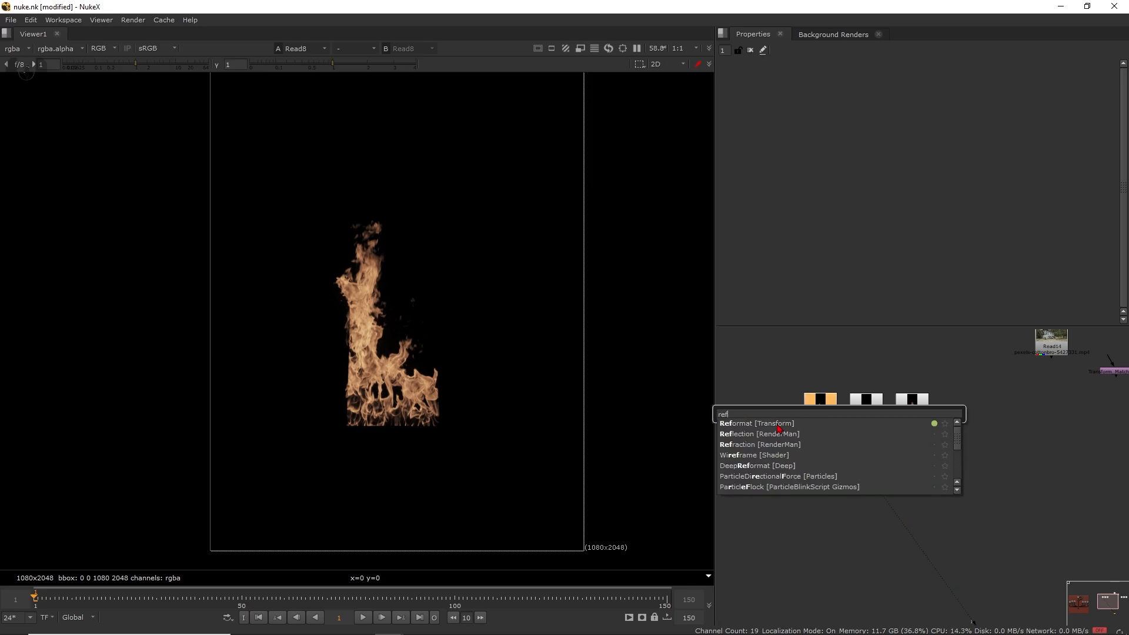
pyautogui.press('Return')
pyautogui.moveTo(403, 287); pyautogui.dragTo(390, 406, button='middle')
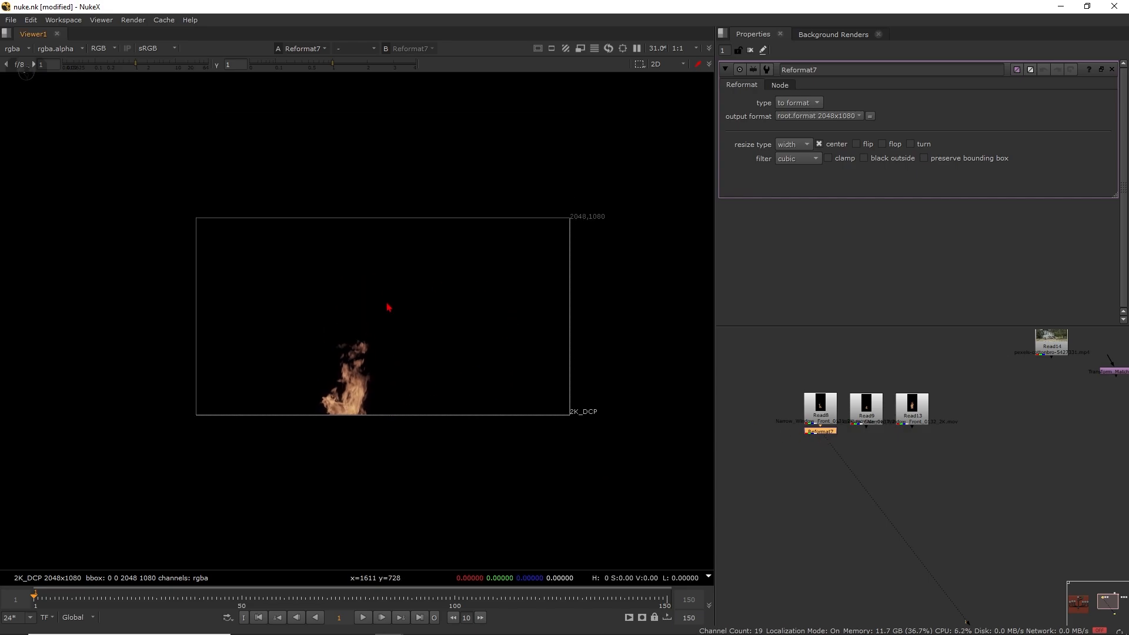
# Add a Transform after the Reformat with scale 0.52, center at 1002, -236 and translate at about x 26, y 840.
pyautogui.scroll(1, 829, 435)
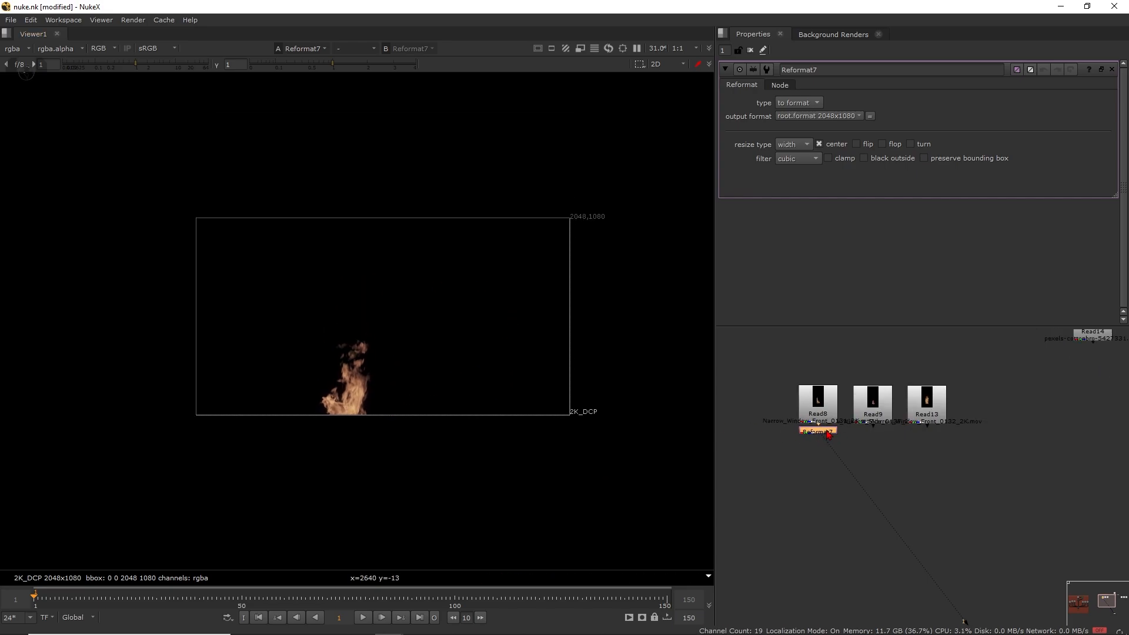
pyautogui.press('t')
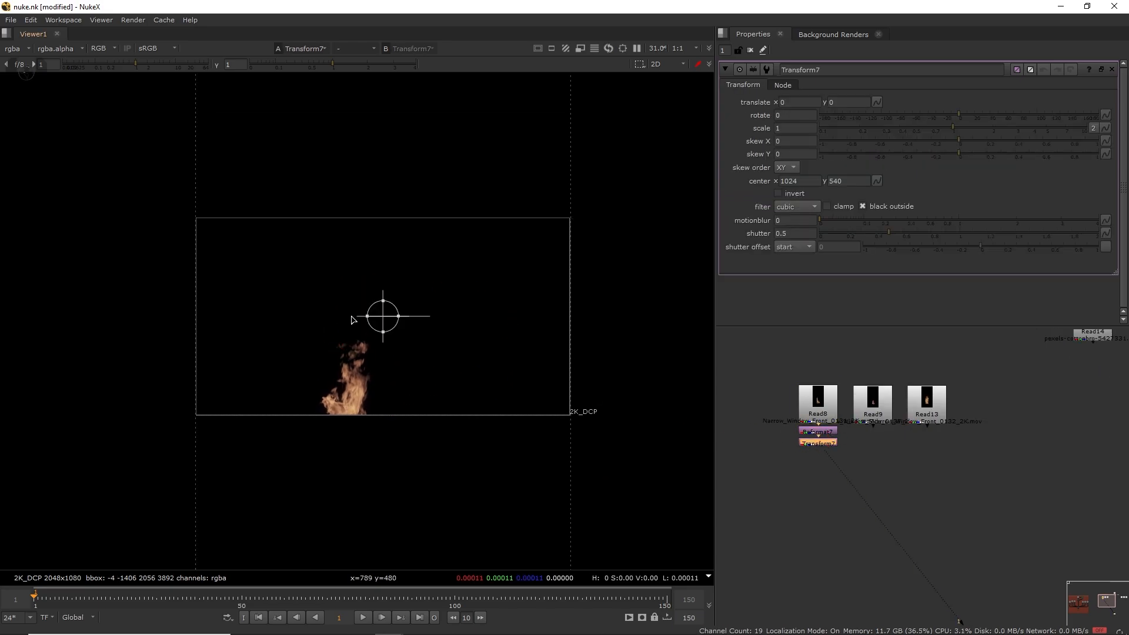
pyautogui.moveTo(383, 312)
pyautogui.mouseDown()
pyautogui.moveTo(396, 157)
pyautogui.moveTo(410, 262)
pyautogui.moveTo(396, 298)
pyautogui.mouseUp()
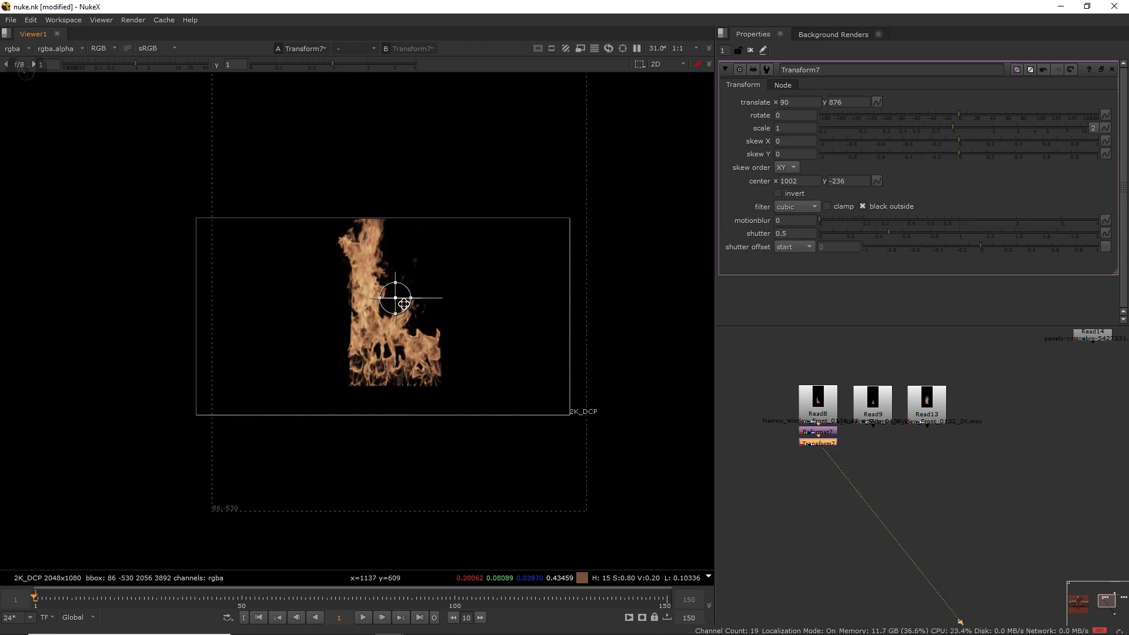
pyautogui.moveTo(953, 127); pyautogui.dragTo(916, 143)
pyautogui.scroll(1, 410, 302)
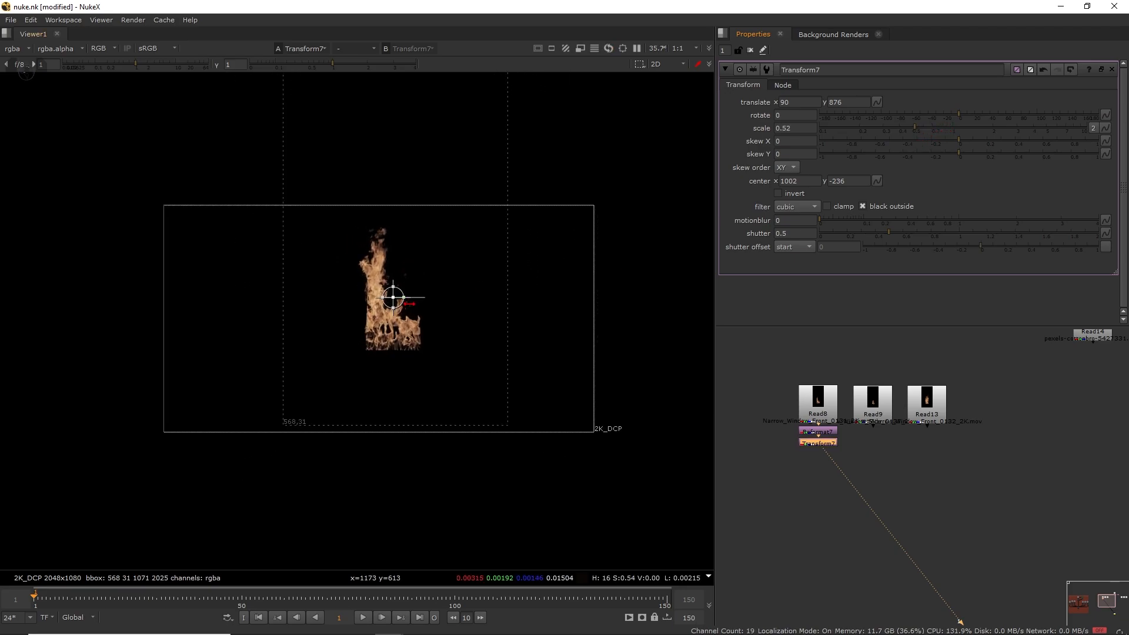
pyautogui.moveTo(394, 298); pyautogui.dragTo(379, 304)
# Duplicate the Transform_MatchMove node and connect the copy below Transform7 in the Read8 fire branch.
pyautogui.moveTo(798, 459); pyautogui.dragTo(785, 447, button='middle')
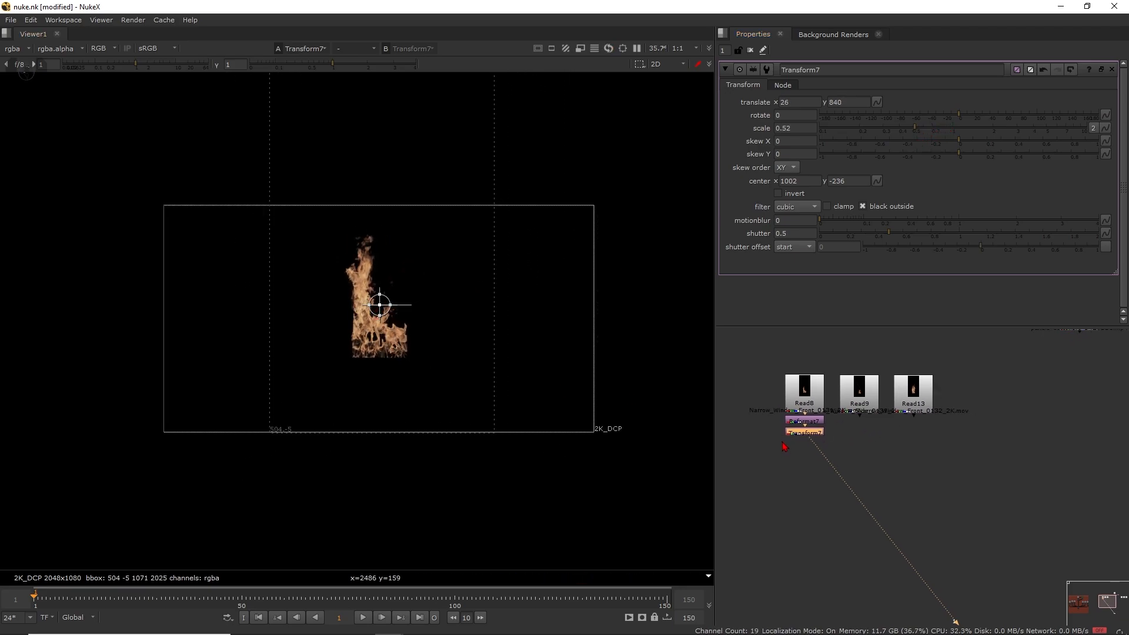
pyautogui.moveTo(1035, 426); pyautogui.dragTo(948, 444, button='middle')
pyautogui.click(1079, 369)
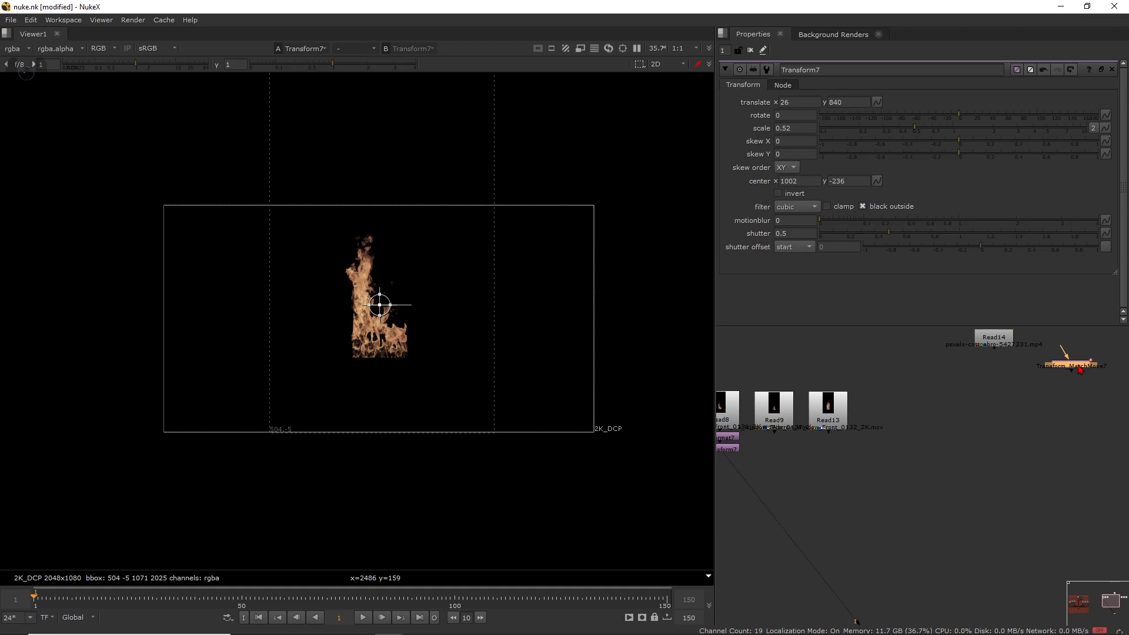
pyautogui.moveTo(862, 505); pyautogui.dragTo(904, 490, button='middle')
pyautogui.click(736, 483)
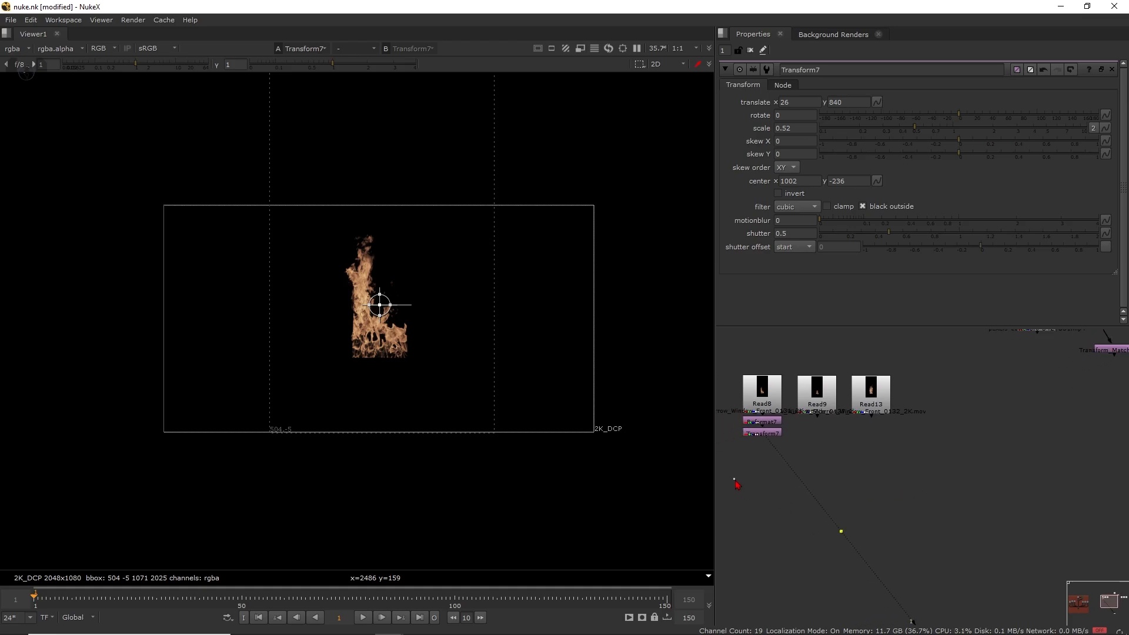
pyautogui.moveTo(755, 483); pyautogui.dragTo(763, 457)
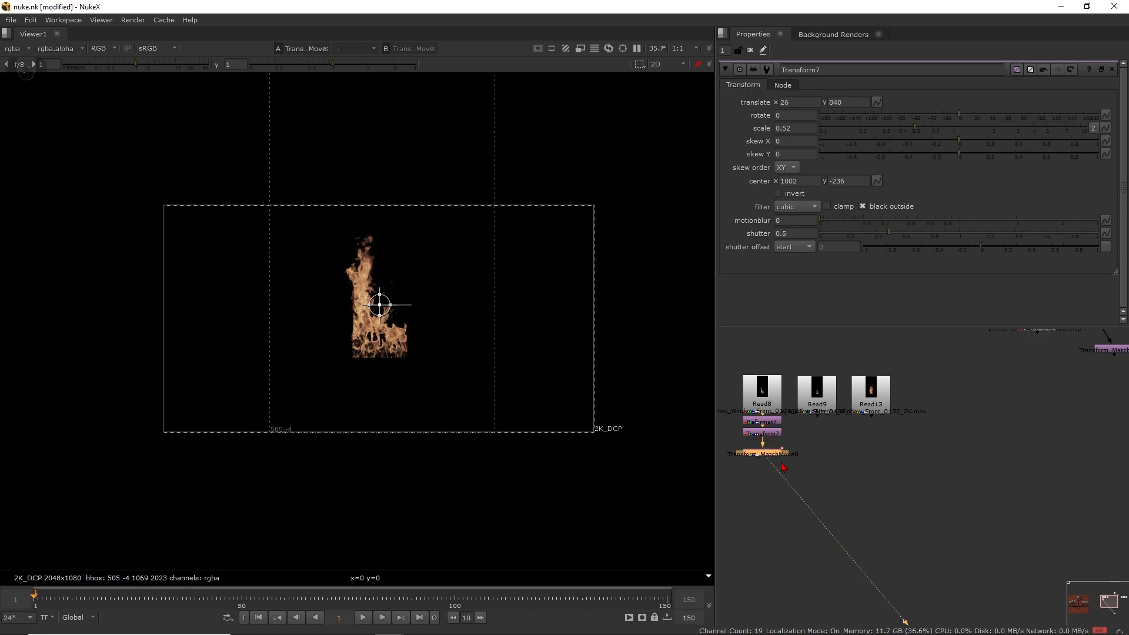
pyautogui.scroll(1, 432, 346)
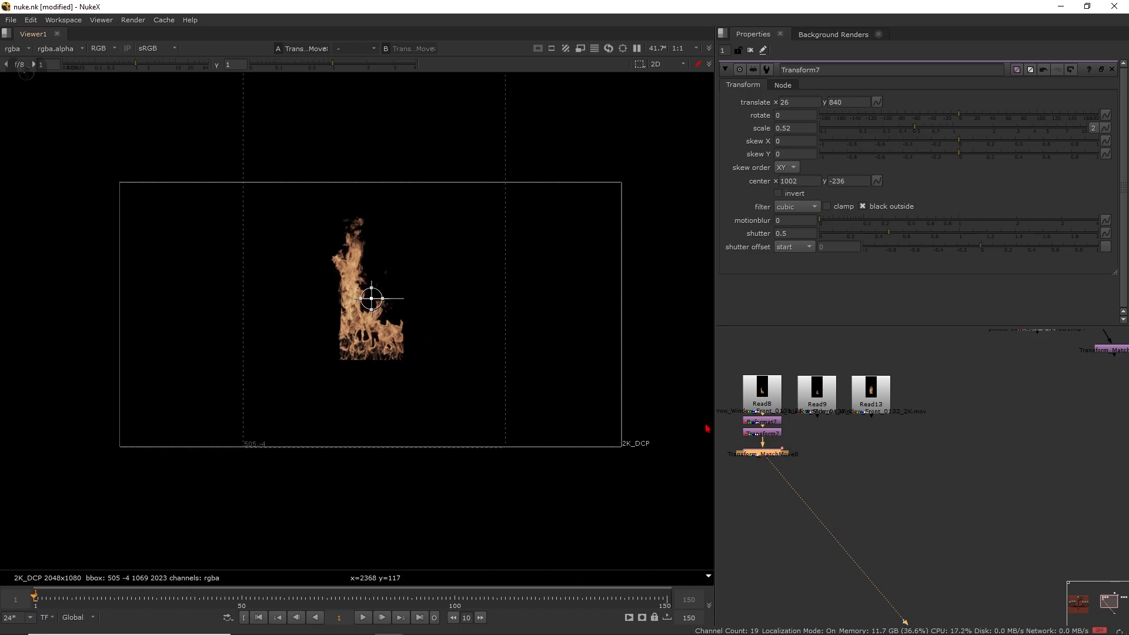
pyautogui.moveTo(731, 445); pyautogui.dragTo(754, 440, button='middle')
# Add a Merge node with the match-moved Read8 fire as A and the house footage Read14 as B, and view it.
pyautogui.click(938, 483)
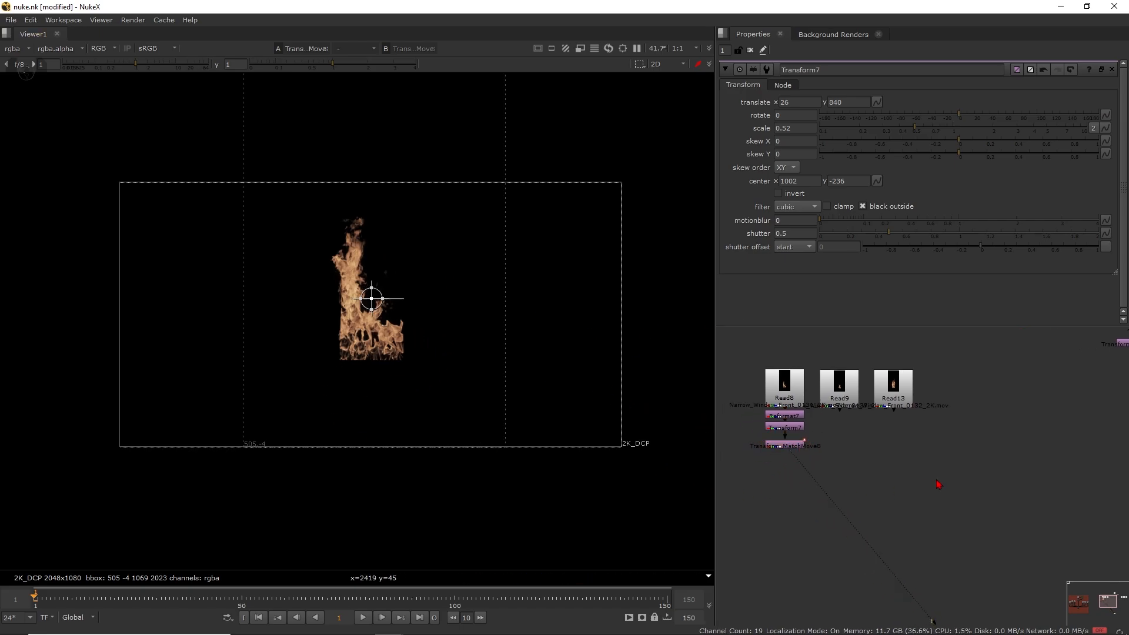
pyautogui.press('m')
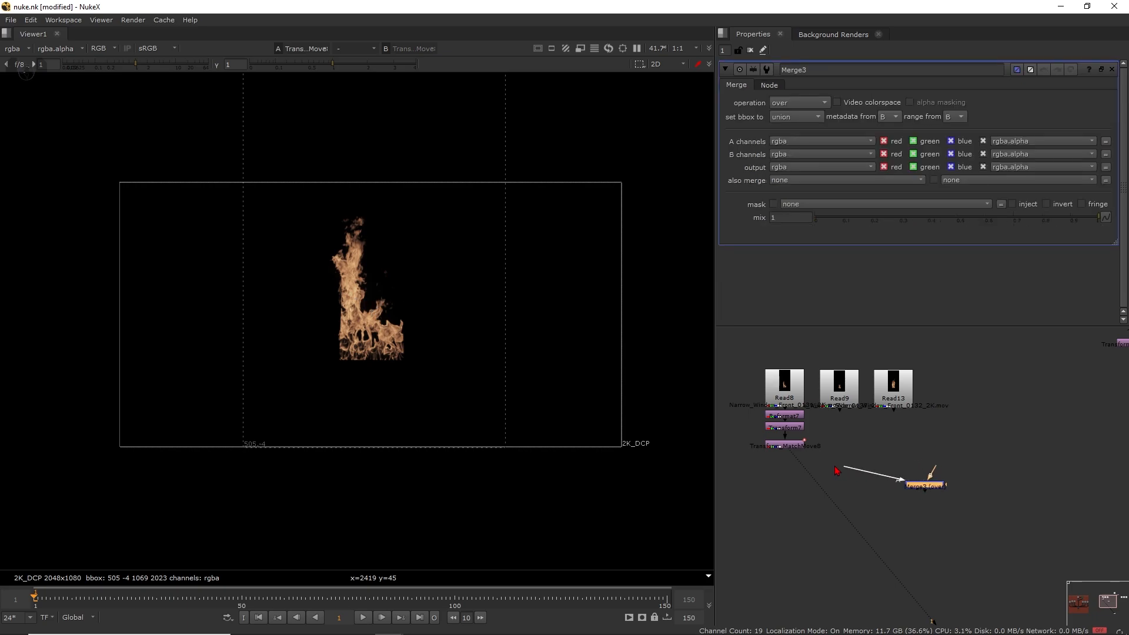
pyautogui.moveTo(934, 492); pyautogui.dragTo(799, 566, button='middle')
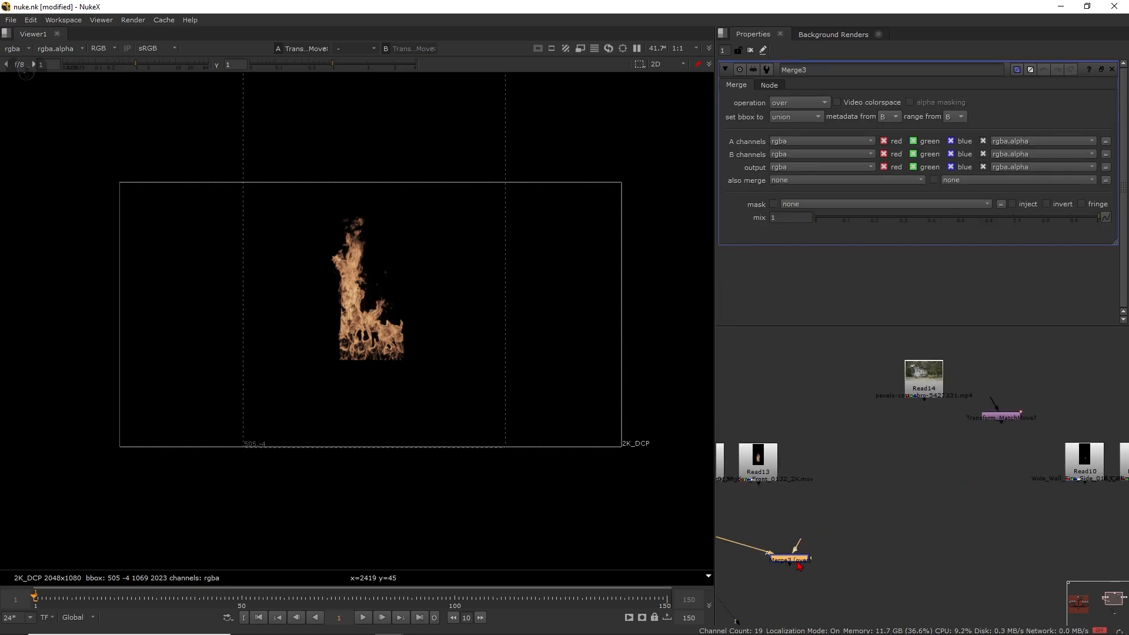
pyautogui.moveTo(896, 548); pyautogui.dragTo(923, 379)
pyautogui.moveTo(863, 506); pyautogui.dragTo(991, 430, button='middle')
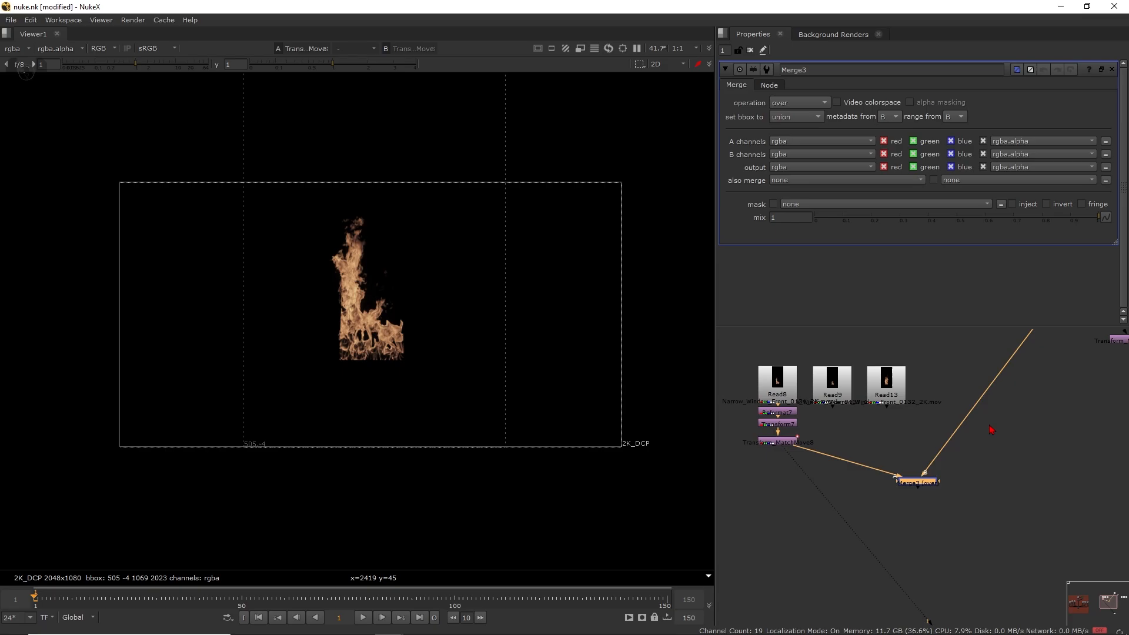
pyautogui.press('1')
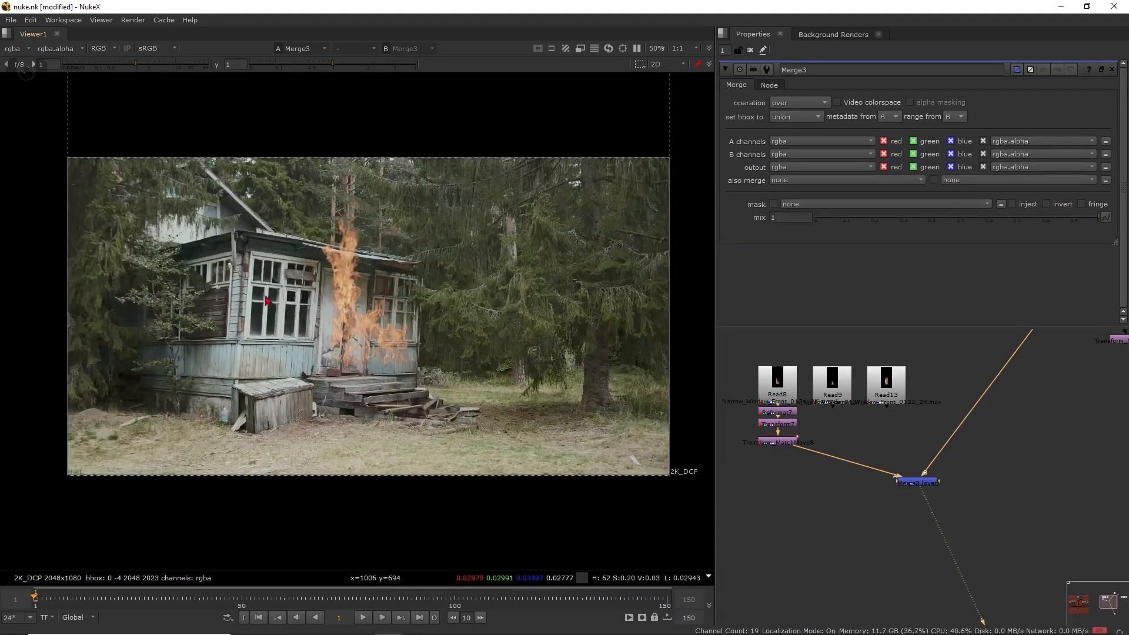
# In Transform7, move the fire over the house's front window at about x -274, y 951, and scale it to 0.365.
pyautogui.moveTo(482, 328); pyautogui.dragTo(526, 348, button='middle')
pyautogui.moveTo(767, 445); pyautogui.dragTo(773, 443)
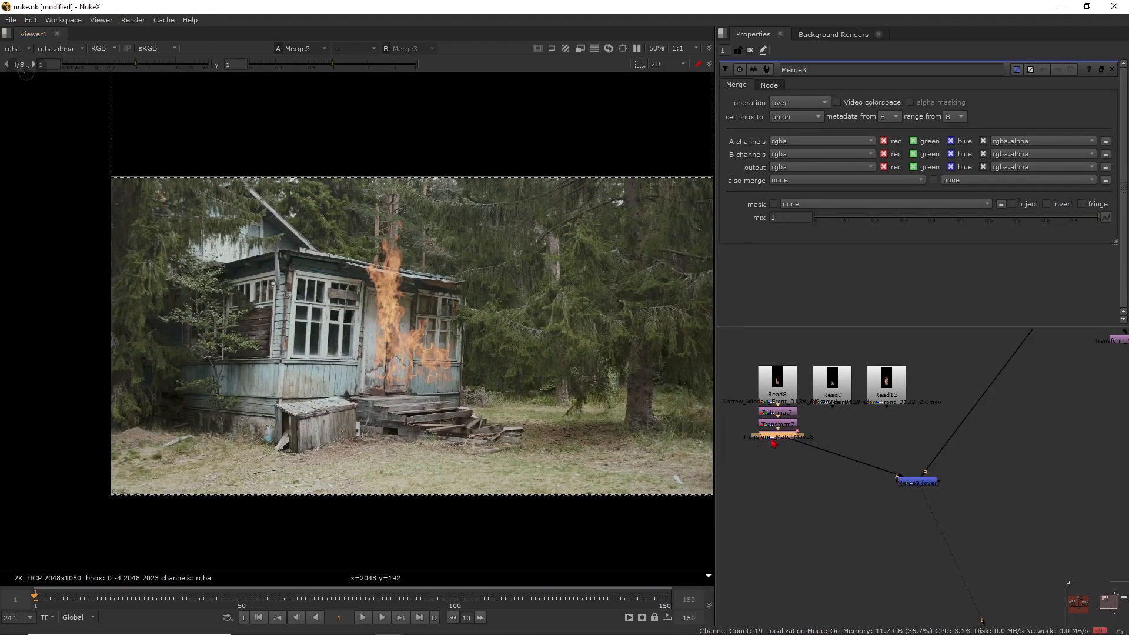
pyautogui.doubleClick(780, 430)
pyautogui.moveTo(426, 323); pyautogui.dragTo(506, 323, button='middle')
pyautogui.scroll(3, 506, 323)
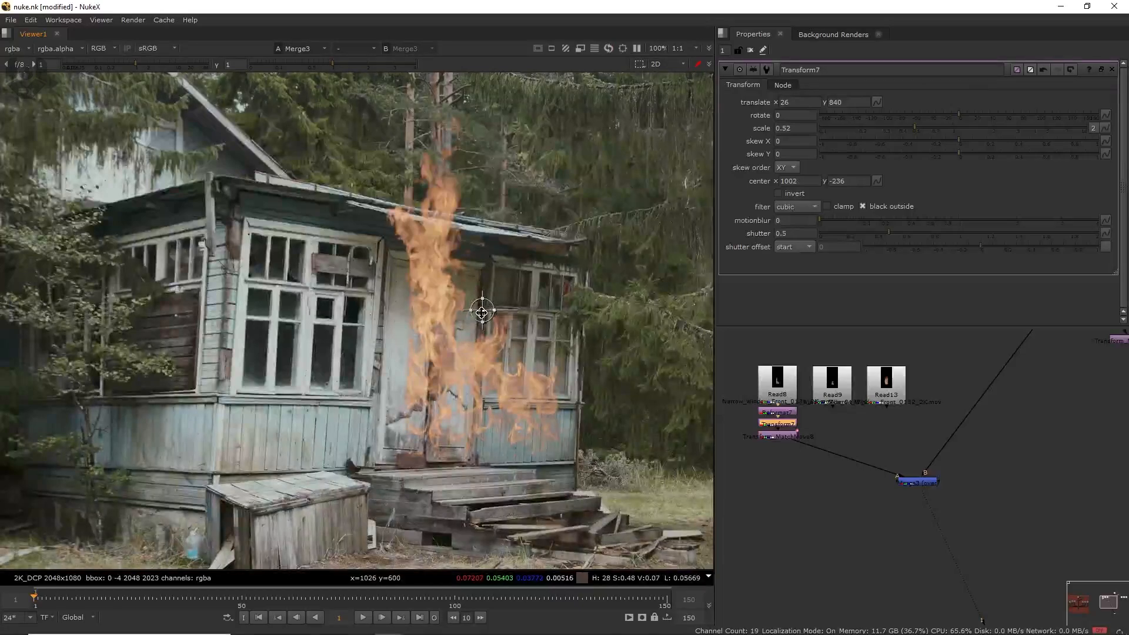
pyautogui.moveTo(480, 308); pyautogui.dragTo(305, 244)
pyautogui.moveTo(381, 262); pyautogui.dragTo(436, 289, button='middle')
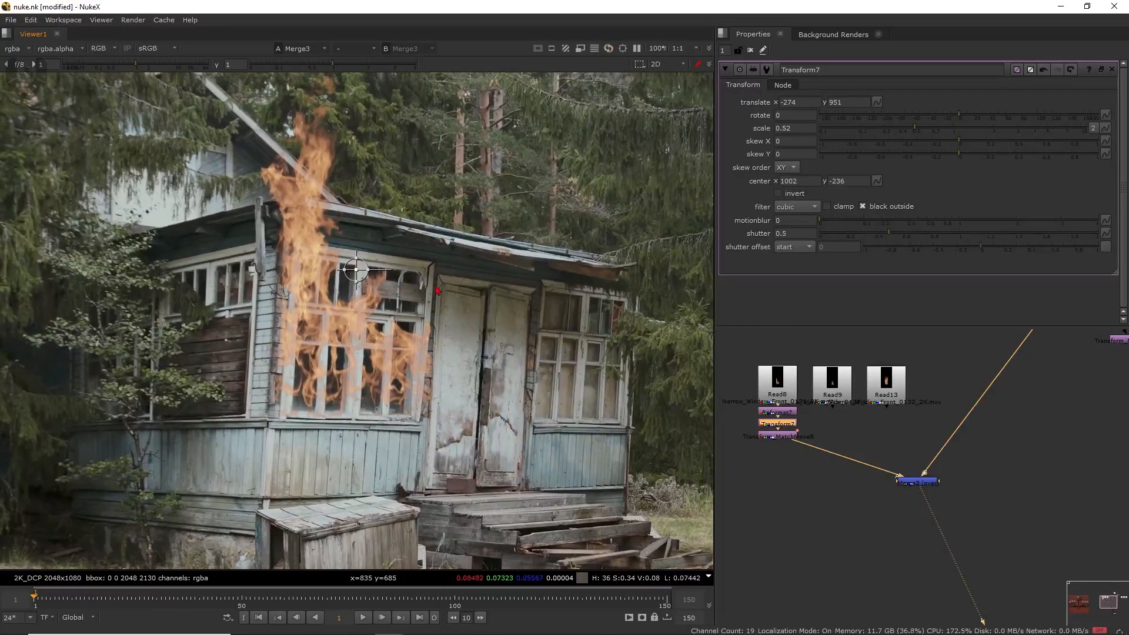
pyautogui.moveTo(915, 129); pyautogui.dragTo(896, 144)
pyautogui.scroll(4, 308, 314)
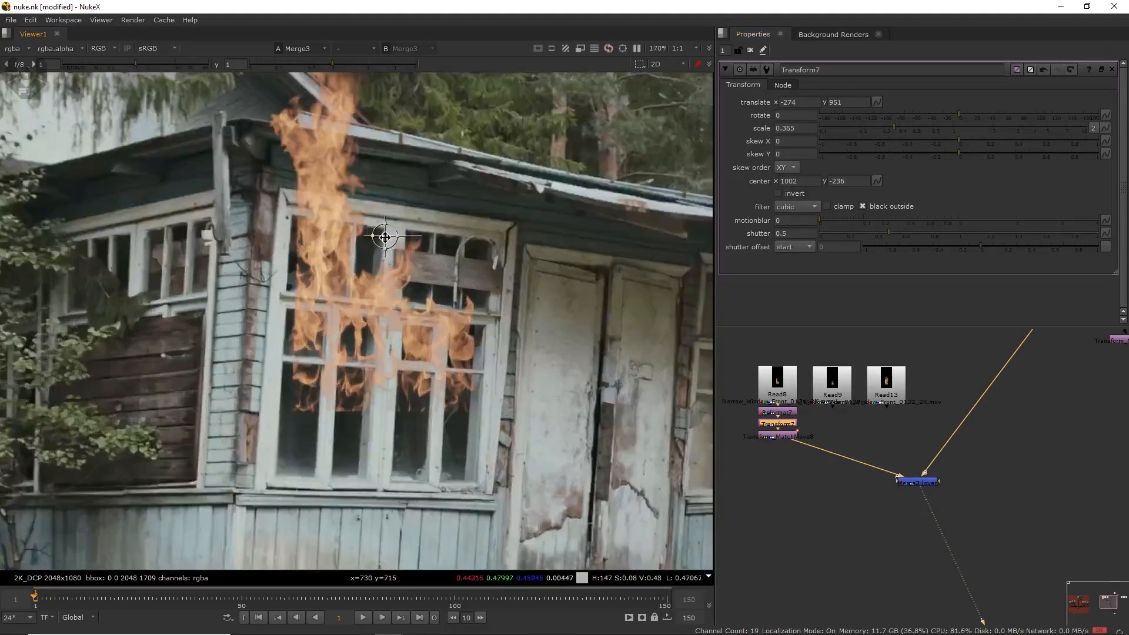
# Fit the fire into the front window by setting Transform7 to rotate -2 and translate about x -286.5, y 880.5.
pyautogui.moveTo(385, 238); pyautogui.dragTo(434, 271)
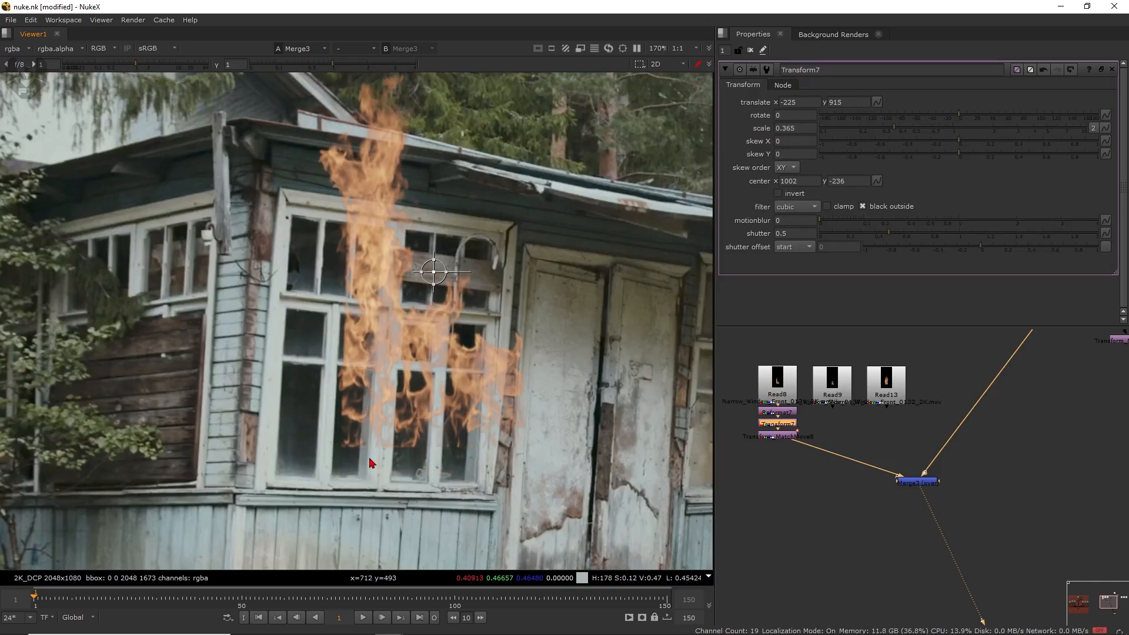
pyautogui.moveTo(434, 272); pyautogui.dragTo(366, 303)
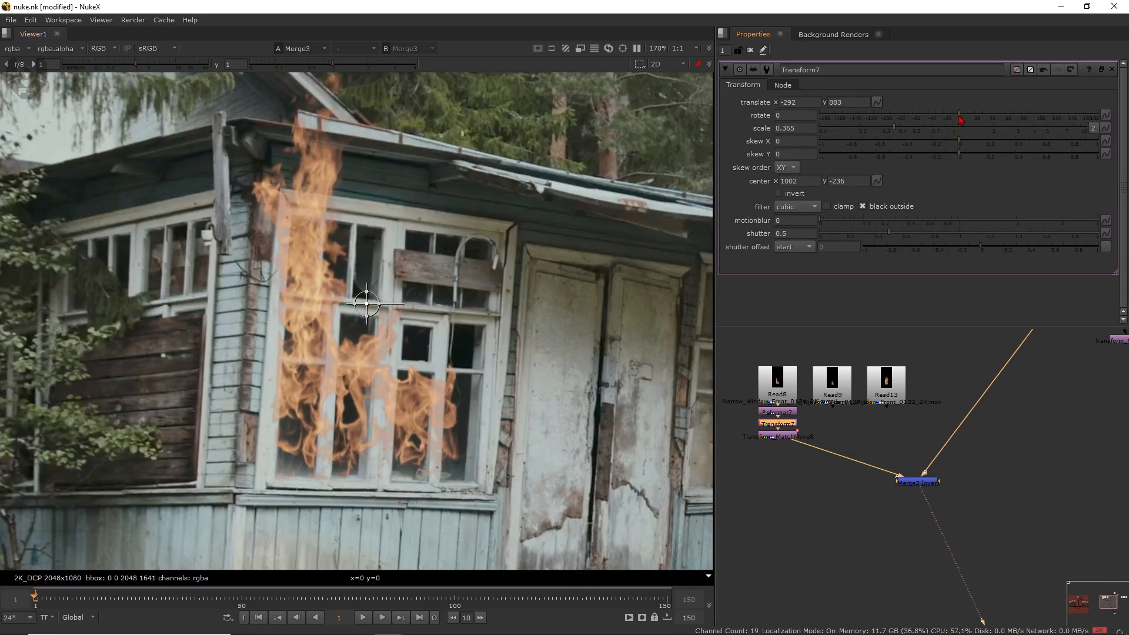
pyautogui.moveTo(960, 121); pyautogui.dragTo(960, 120)
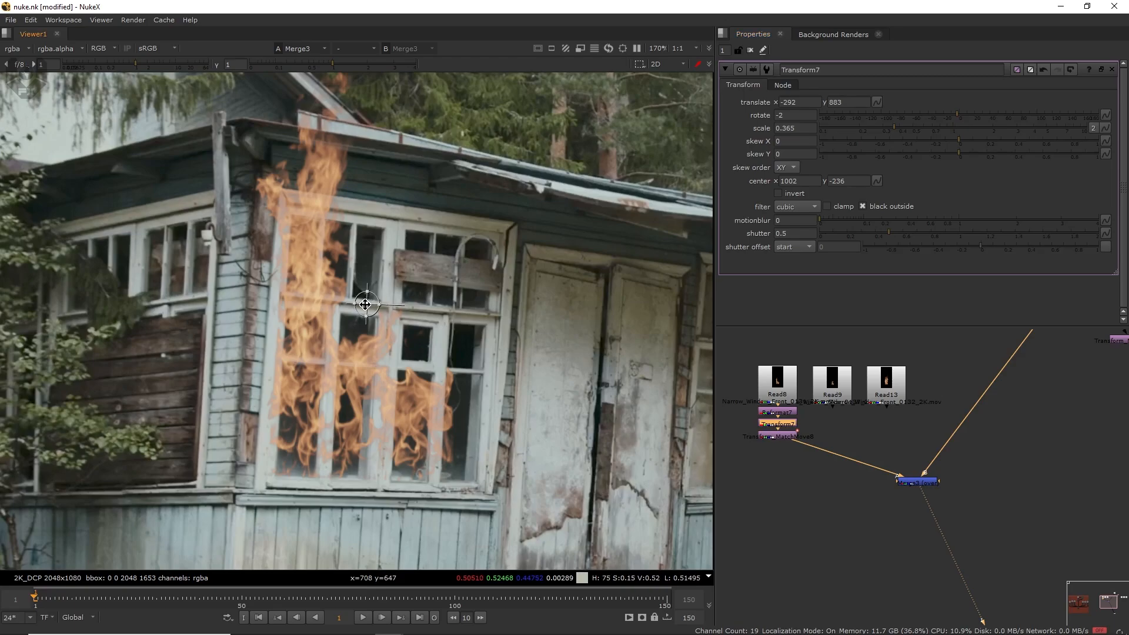
pyautogui.moveTo(366, 304); pyautogui.dragTo(371, 307)
pyautogui.scroll(-6, 391, 368)
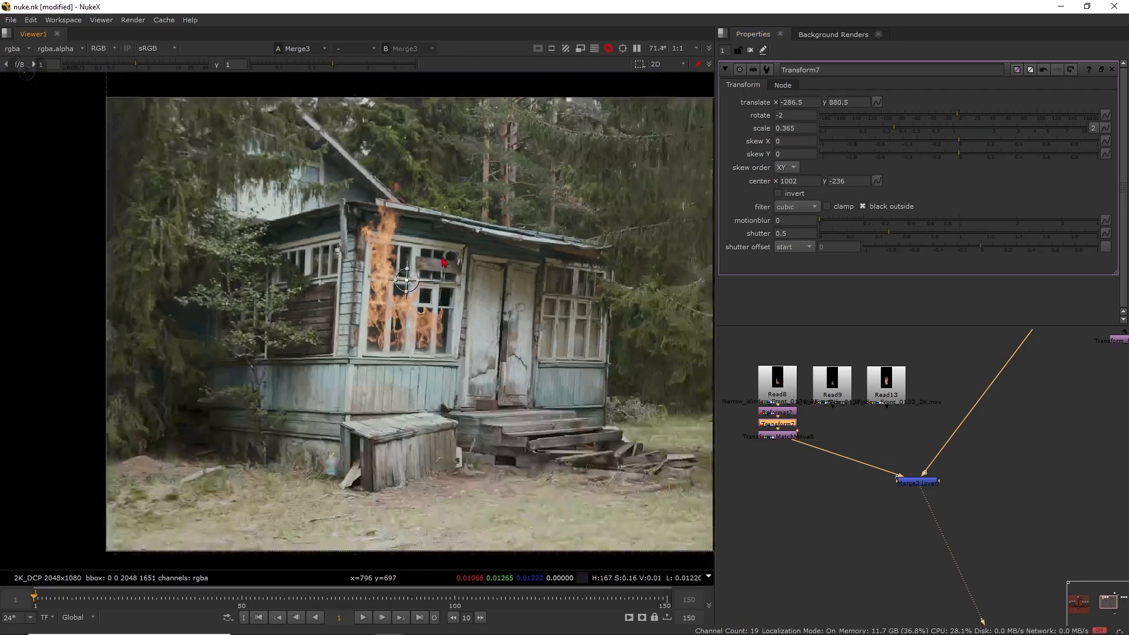
pyautogui.moveTo(552, 352); pyautogui.dragTo(438, 340, button='middle')
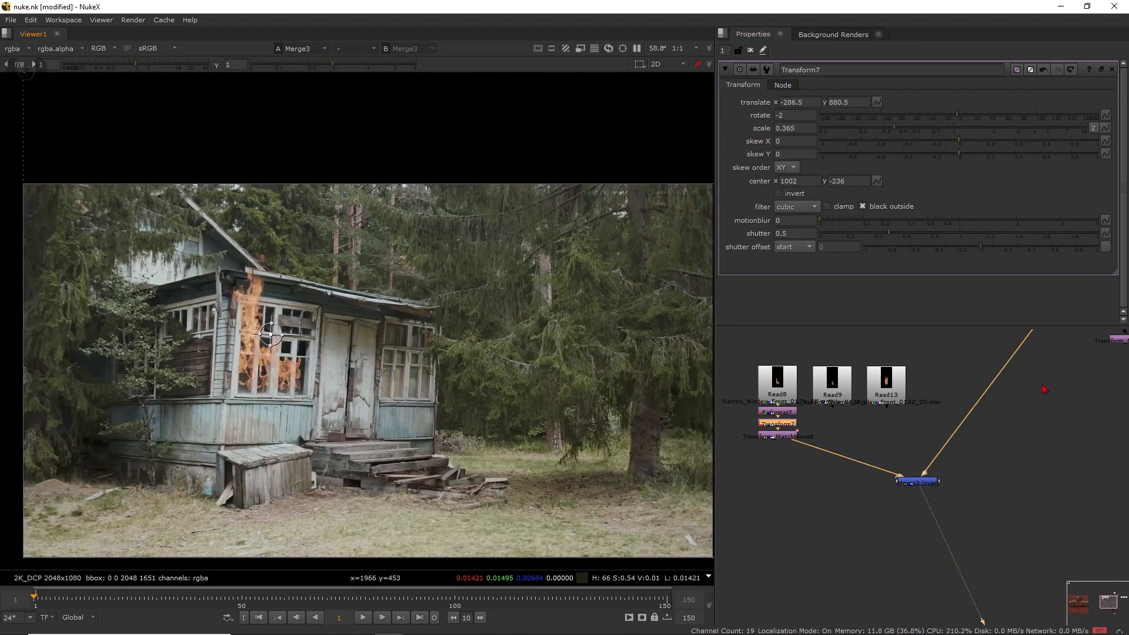
# Add a Grade node after the house footage Read14 and darken it with gamma 0.72 and gain 0.72.
pyautogui.moveTo(1040, 388); pyautogui.dragTo(948, 490, button='middle')
pyautogui.doubleClick(960, 415)
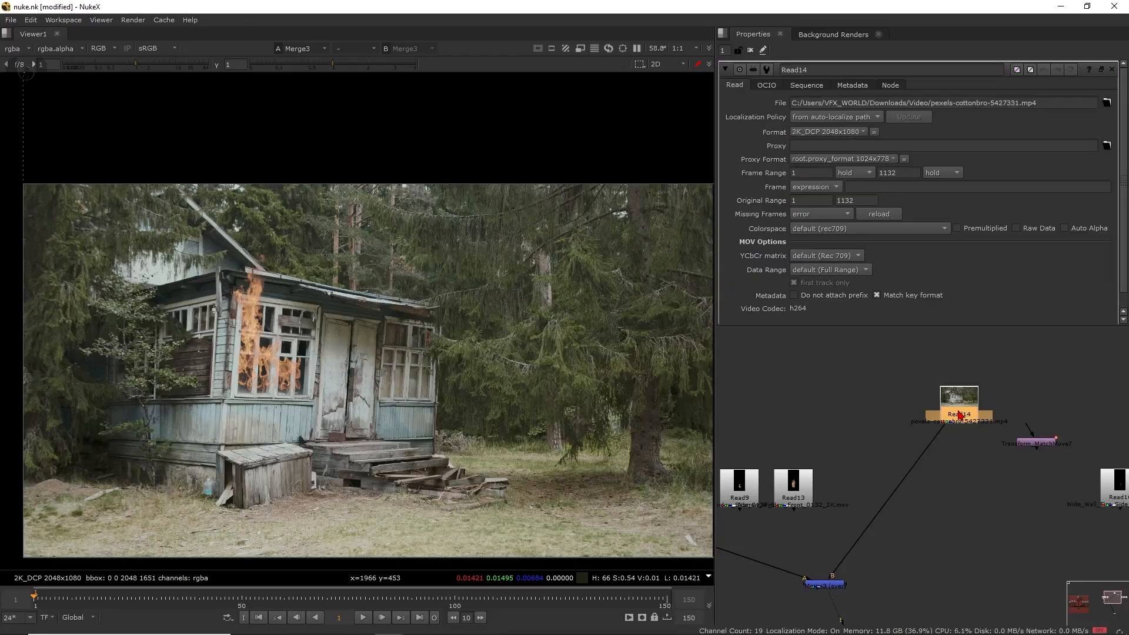
pyautogui.press('g')
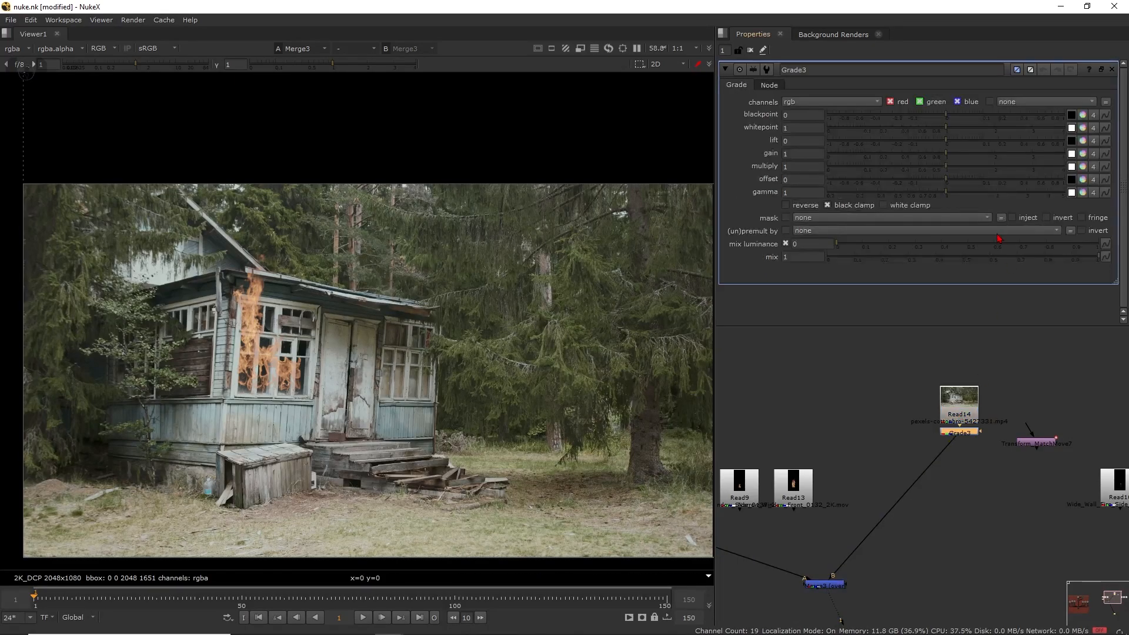
pyautogui.click(921, 195)
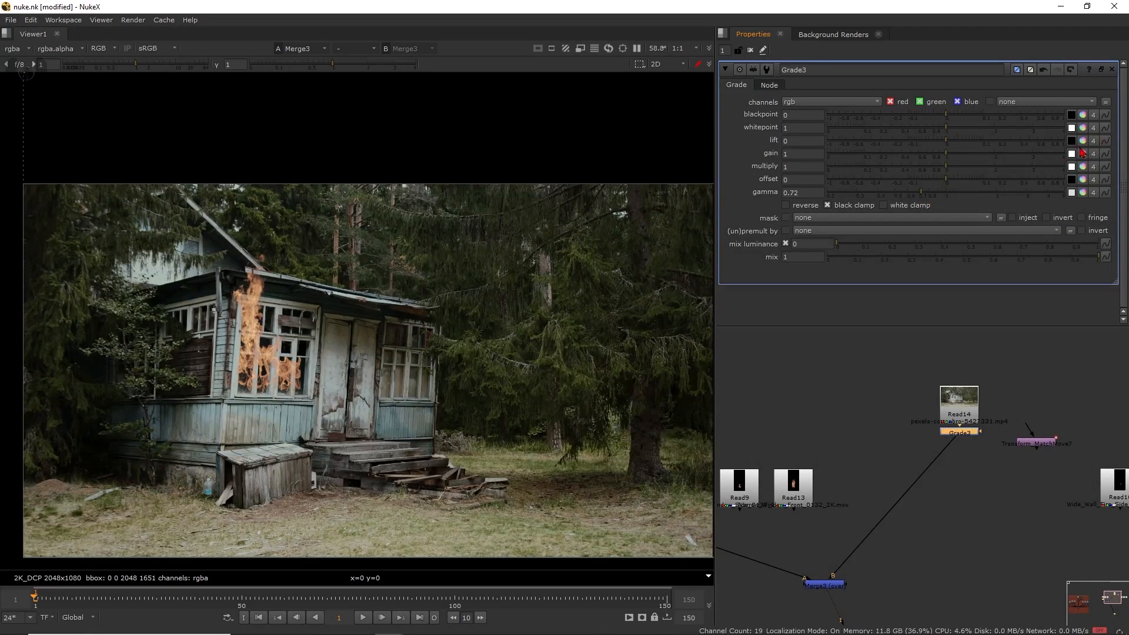
pyautogui.moveTo(946, 155); pyautogui.dragTo(927, 159)
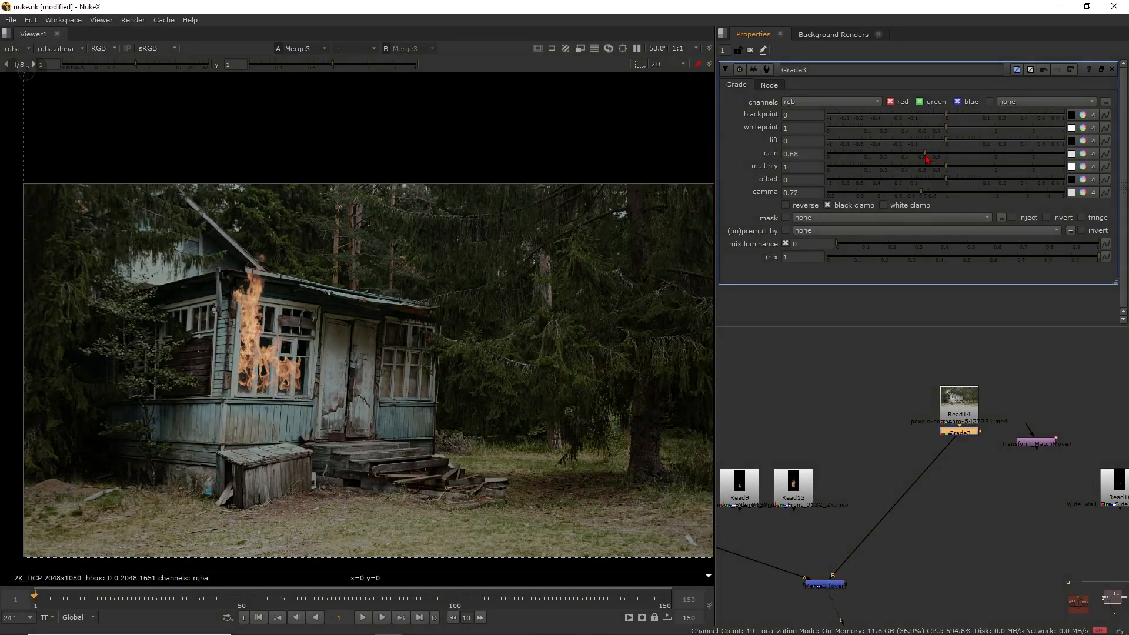
pyautogui.moveTo(425, 344); pyautogui.dragTo(398, 350, button='middle')
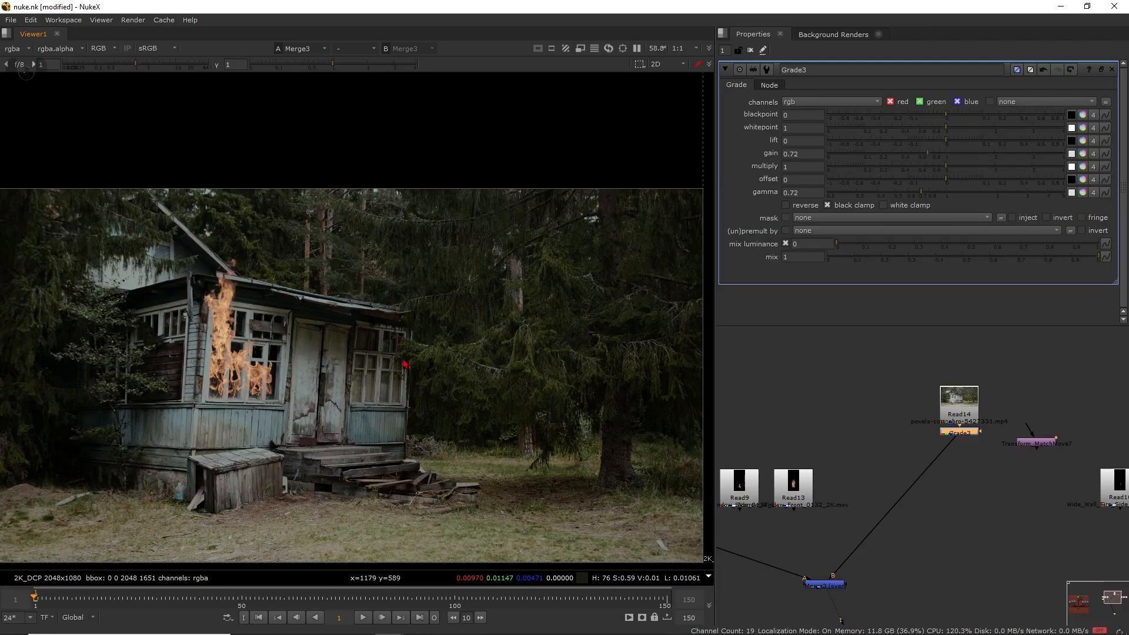
pyautogui.moveTo(268, 393); pyautogui.dragTo(332, 414, button='middle')
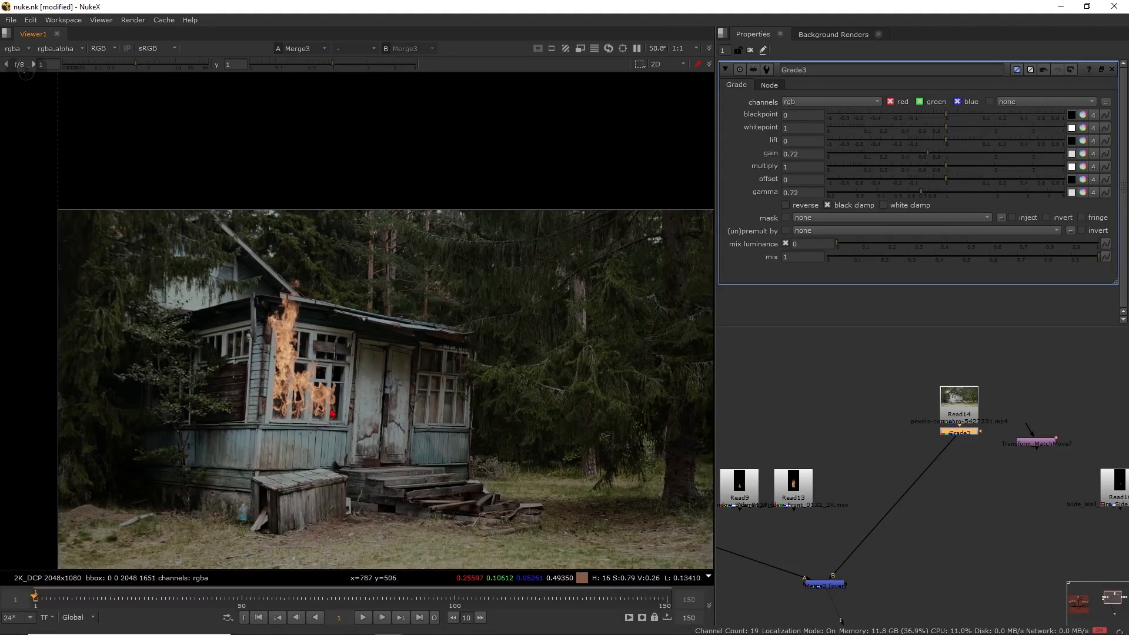
# Play the composite to check that the fire follows the window, and return to the first frame.
pyautogui.moveTo(890, 469); pyautogui.dragTo(993, 420, button='middle')
pyautogui.click(363, 617)
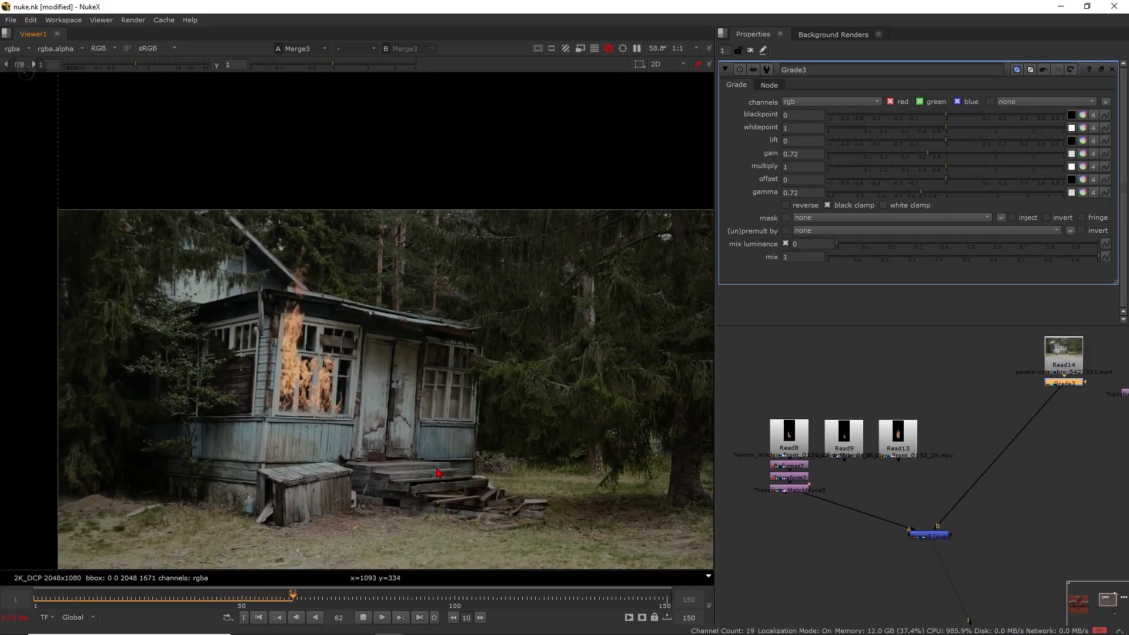
pyautogui.click(362, 617)
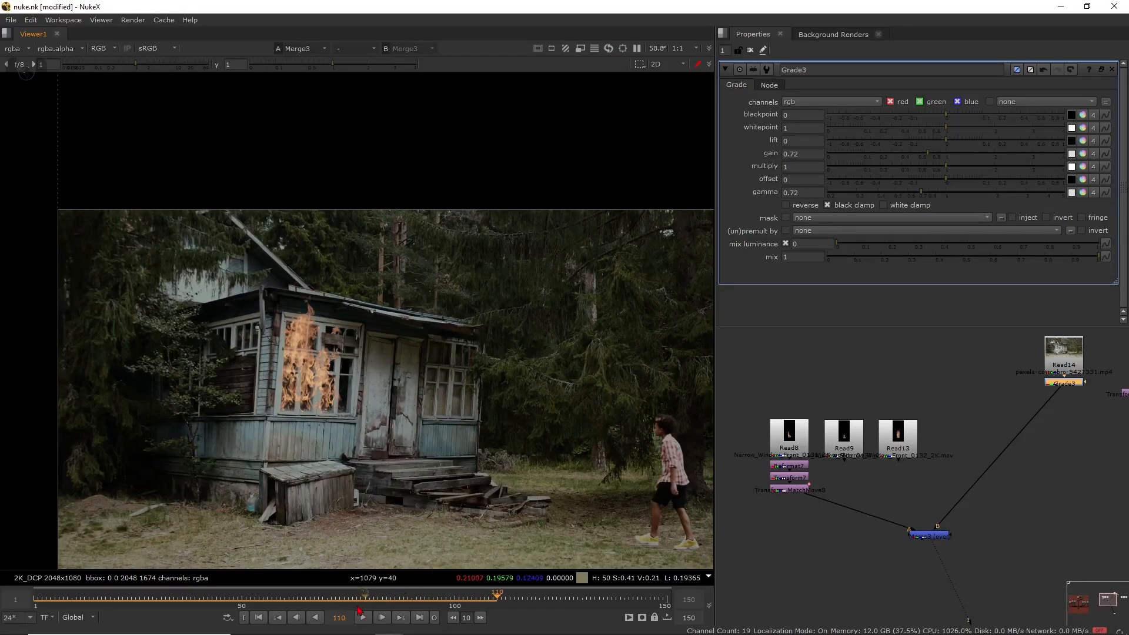
pyautogui.click(261, 618)
# View the fire clips Read9 and Read13 to compare them for the next window.
pyautogui.moveTo(835, 452); pyautogui.dragTo(863, 387, button='middle')
pyautogui.scroll(2, 863, 386)
pyautogui.click(889, 385)
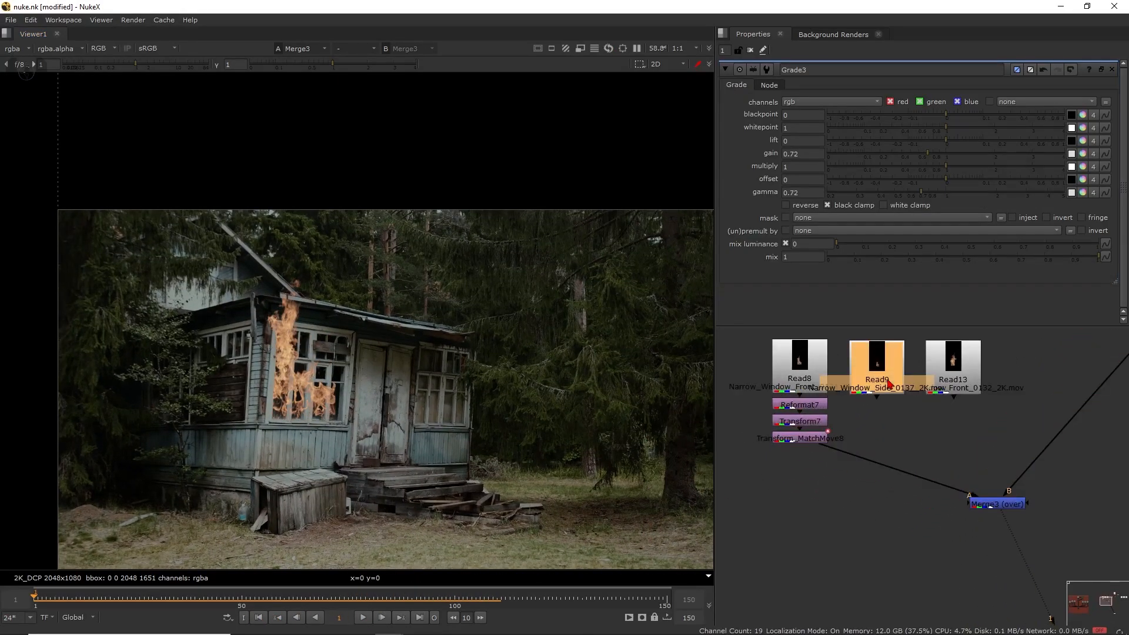
pyautogui.press('1')
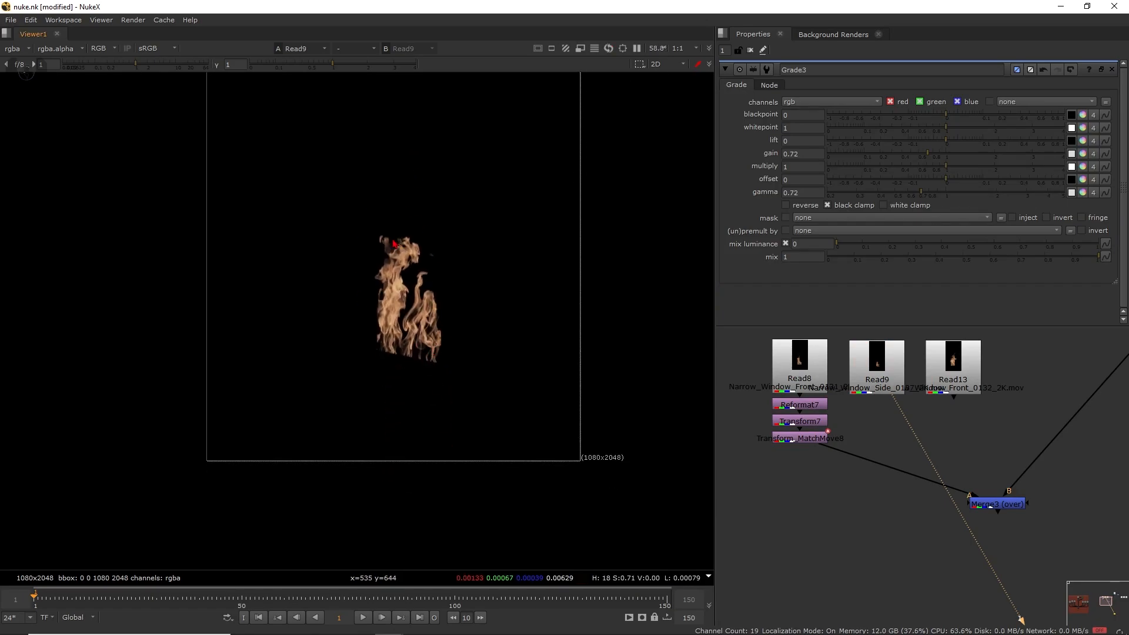
pyautogui.click(952, 361)
pyautogui.press('1')
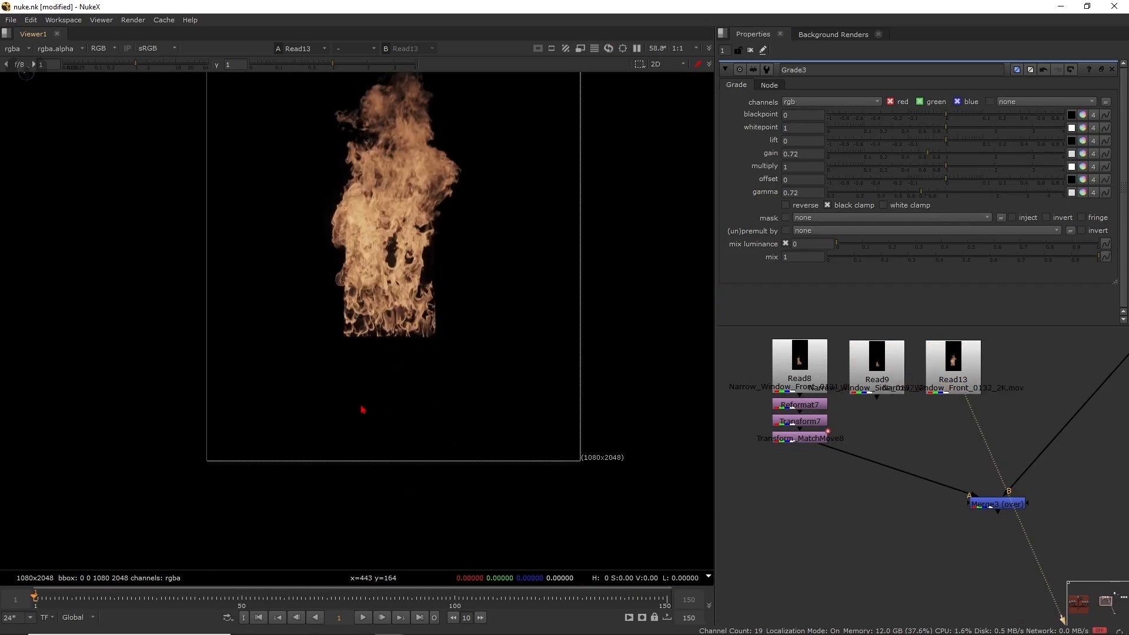
pyautogui.scroll(1, 857, 392)
# Add a Reformat node after the side-window fire clip Read9, with output format root.format 2048x1080.
pyautogui.click(857, 391)
pyautogui.press('1')
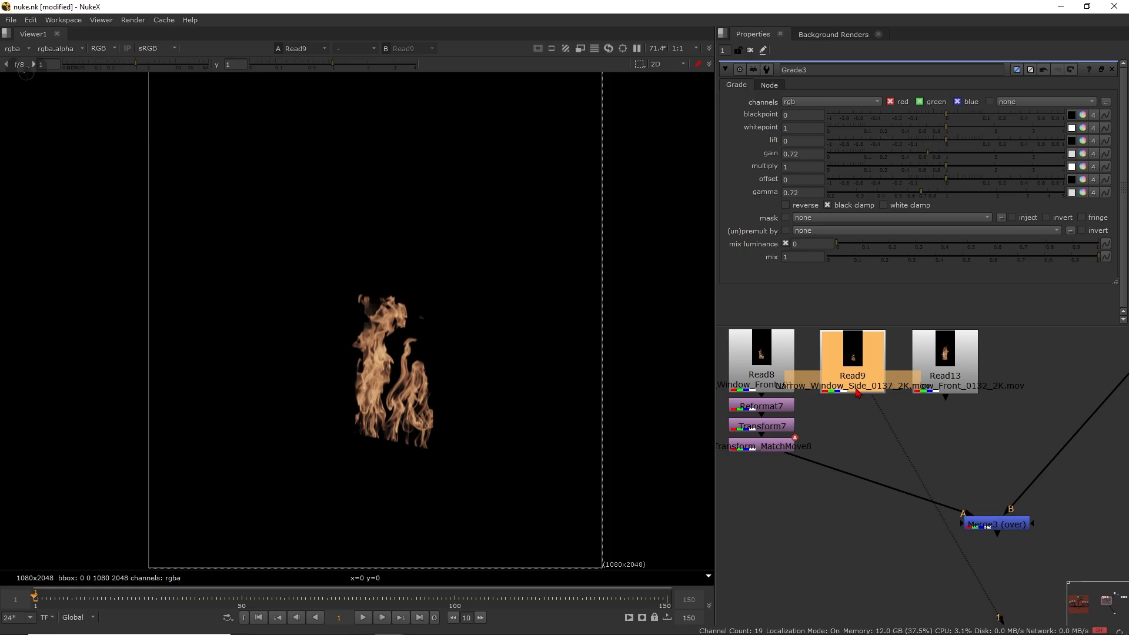
pyautogui.press('Tab')
pyautogui.write('ref')
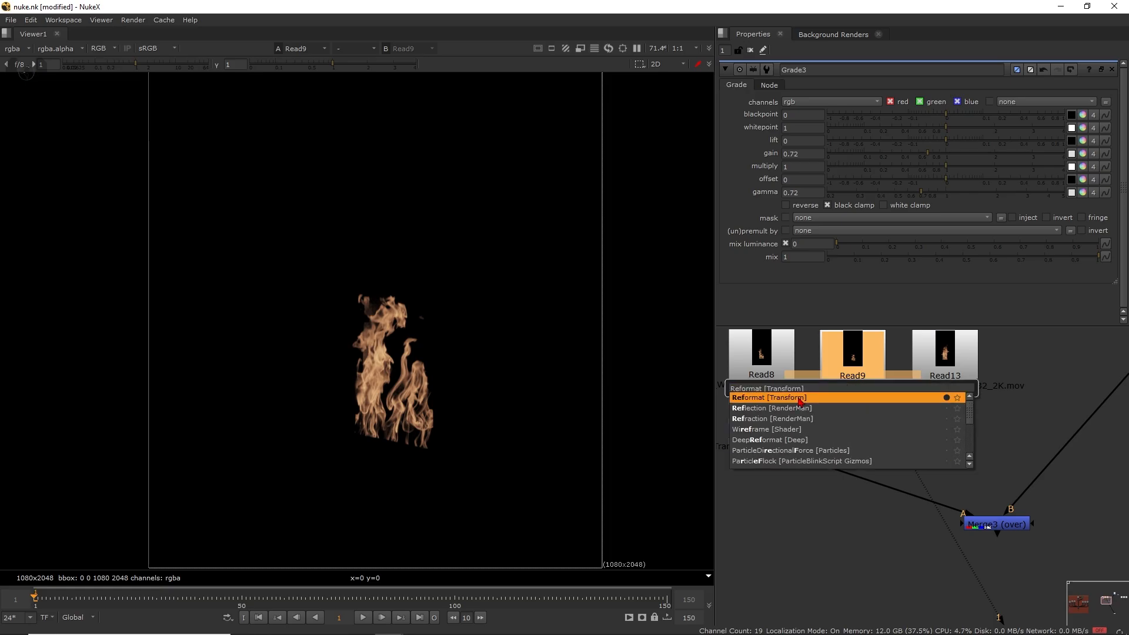
pyautogui.press('Return')
pyautogui.moveTo(551, 301); pyautogui.dragTo(493, 388, button='middle')
pyautogui.scroll(-2, 500, 379)
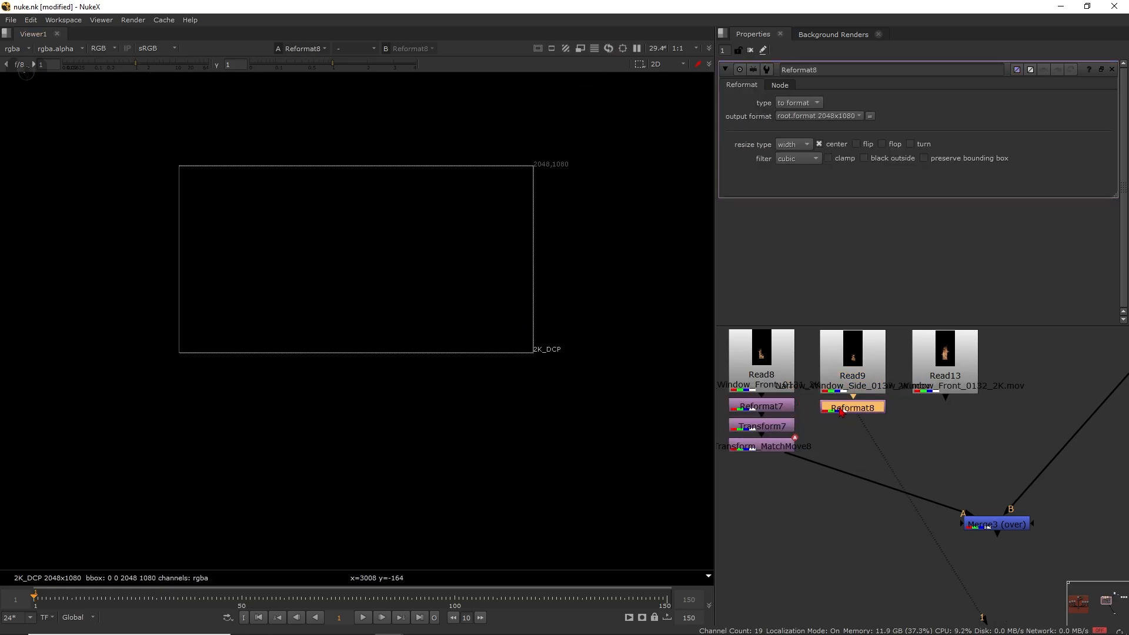
# Add a Transform after the Read9 Reformat with translate about x 15, y 1090, and move its pivot to about 1100, -510 on the flames.
pyautogui.press('t')
pyautogui.moveTo(360, 264); pyautogui.dragTo(361, 278, button='middle')
pyautogui.scroll(-4, 352, 283)
pyautogui.moveTo(356, 278); pyautogui.dragTo(355, 170)
pyautogui.keyDown('ctrl'); pyautogui.moveTo(355, 191); pyautogui.dragTo(365, 266); pyautogui.keyUp('ctrl')
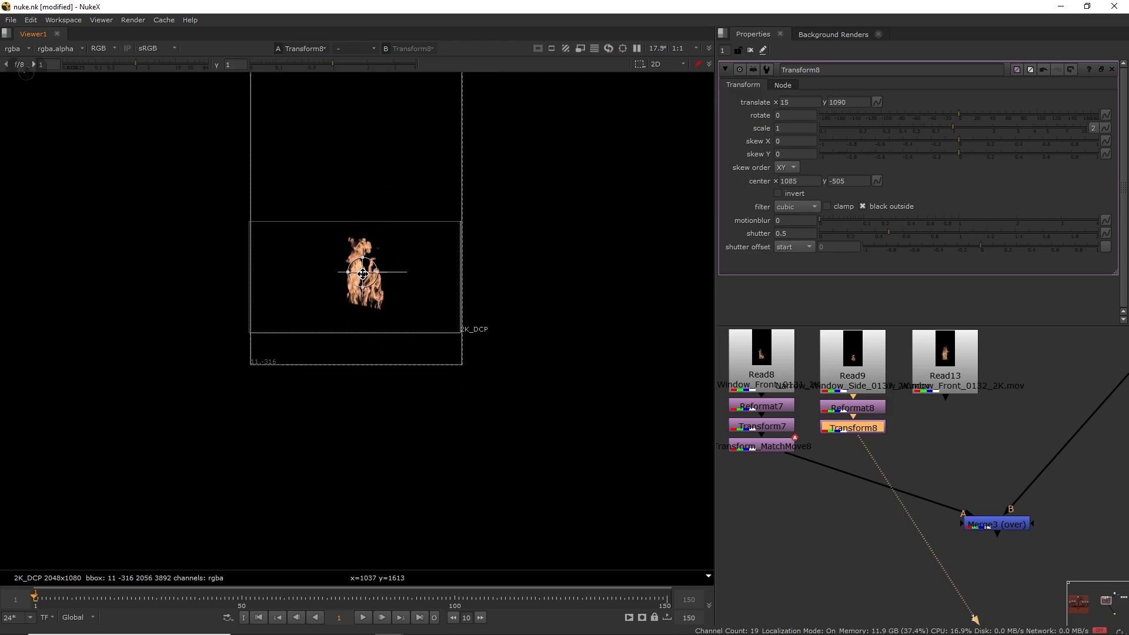
pyautogui.scroll(2, 365, 267)
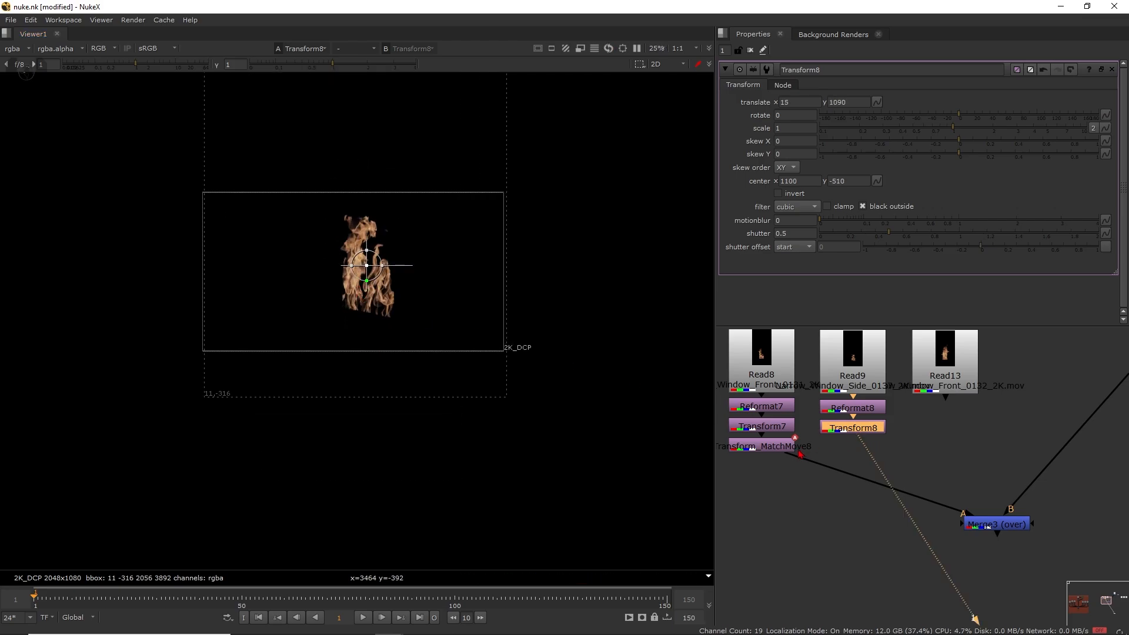
# Place a copy of Transform_MatchMove8 after Transform8, and route the first fire branch into Merge3 through a dot.
pyautogui.click(778, 449)
pyautogui.click(848, 463)
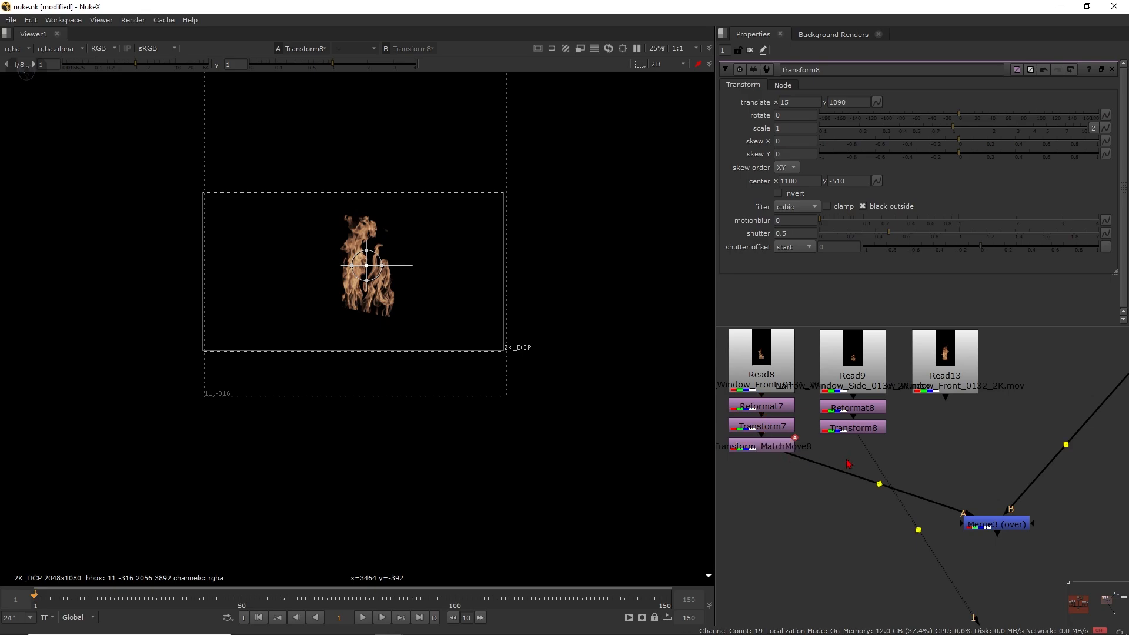
pyautogui.hotkey('ctrl', 'v')
pyautogui.moveTo(848, 462); pyautogui.dragTo(773, 523)
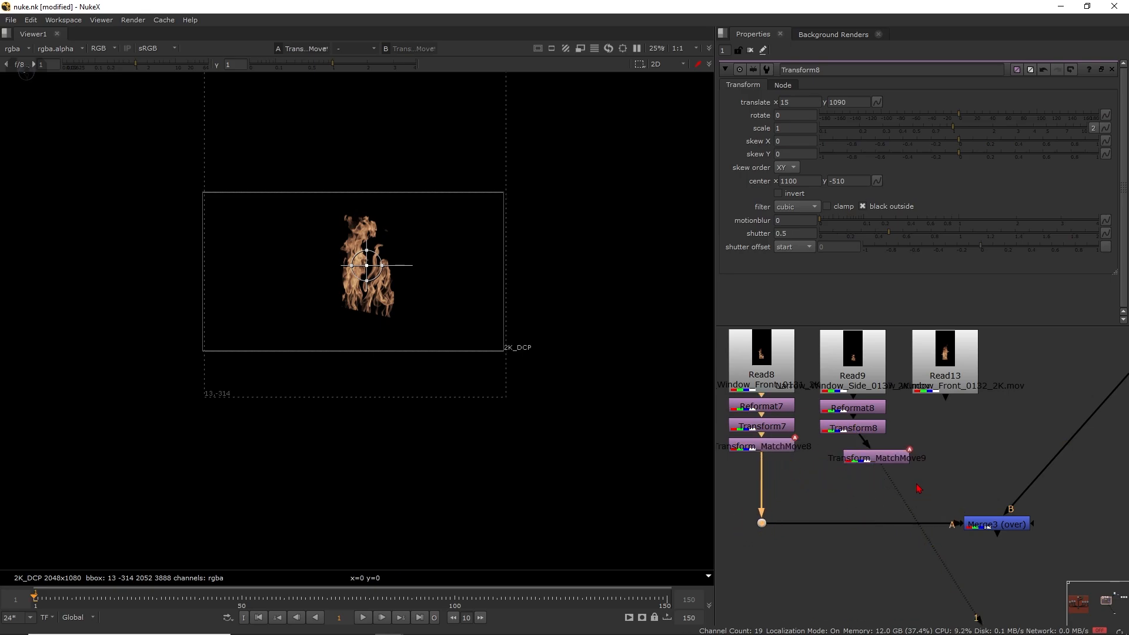
pyautogui.moveTo(892, 458); pyautogui.dragTo(868, 458)
pyautogui.moveTo(898, 469); pyautogui.dragTo(812, 471, button='middle')
pyautogui.scroll(-2, 851, 484)
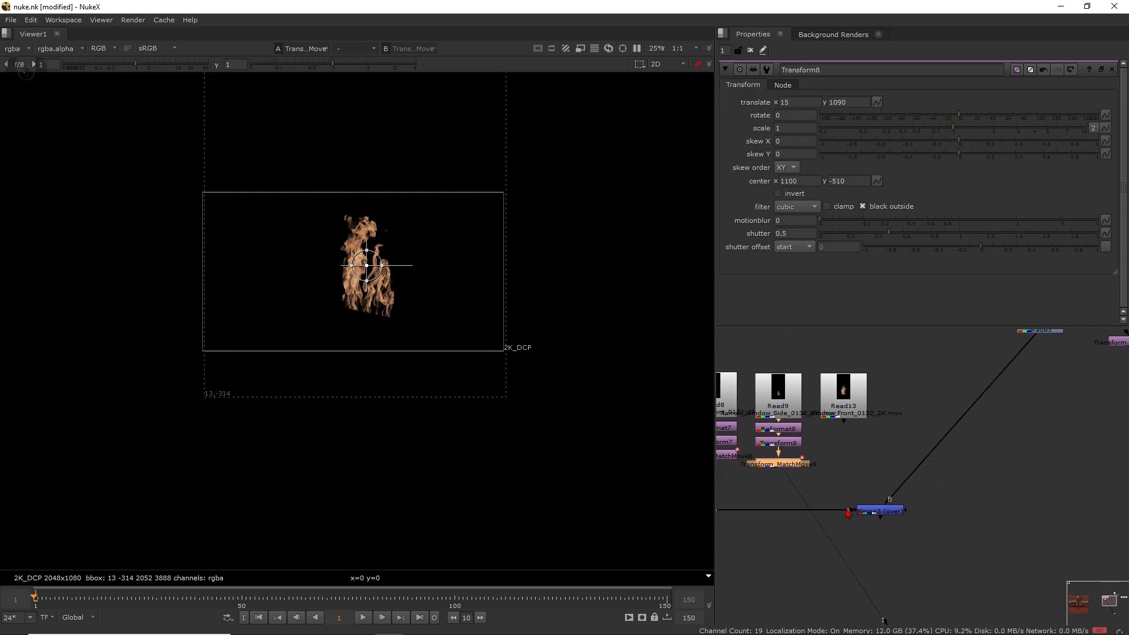
# View Merge3 and connect the side fire's Transform_MatchMove9 to its A2 input.
pyautogui.click(881, 512)
pyautogui.press('1')
pyautogui.moveTo(840, 493); pyautogui.dragTo(899, 484, button='middle')
pyautogui.moveTo(838, 462); pyautogui.dragTo(869, 477)
pyautogui.moveTo(939, 505); pyautogui.dragTo(941, 506)
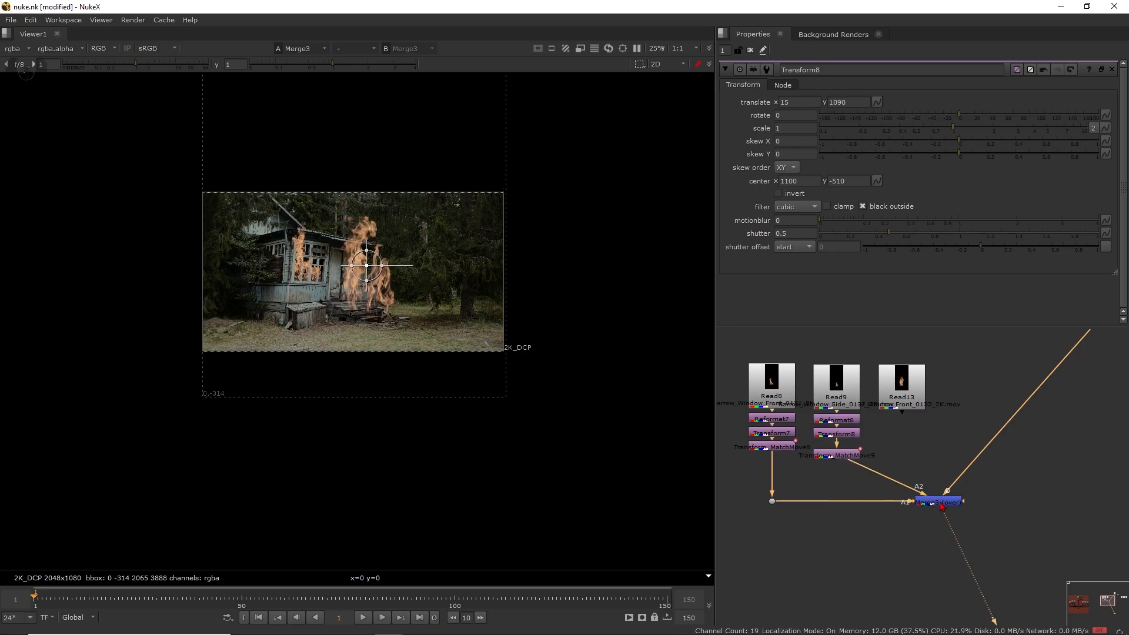
pyautogui.scroll(2, 439, 333)
pyautogui.moveTo(440, 332); pyautogui.dragTo(584, 437, button='middle')
pyautogui.moveTo(433, 385); pyautogui.dragTo(573, 431, button='middle')
# View the side-window fire clip Read9 on its own, and switch the viewer back to Merge3.
pyautogui.click(848, 402)
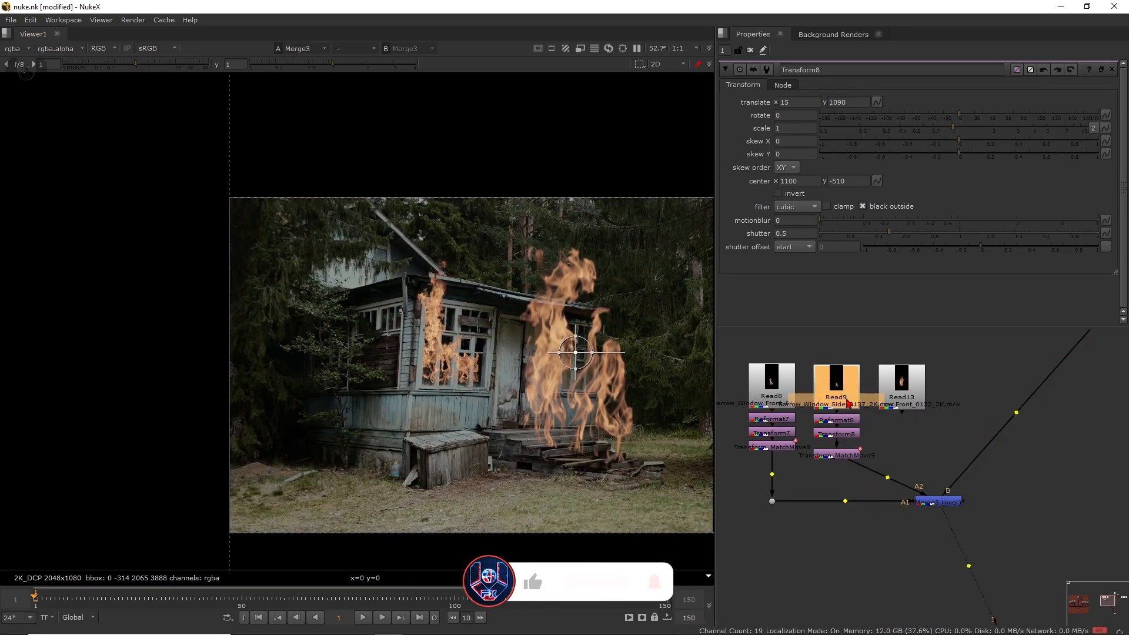
pyautogui.hotkey('ctrl', 'z')
pyautogui.press('1')
pyautogui.scroll(-3, 442, 465)
pyautogui.moveTo(465, 541); pyautogui.dragTo(400, 388, button='middle')
pyautogui.moveTo(431, 491); pyautogui.dragTo(433, 412, button='middle')
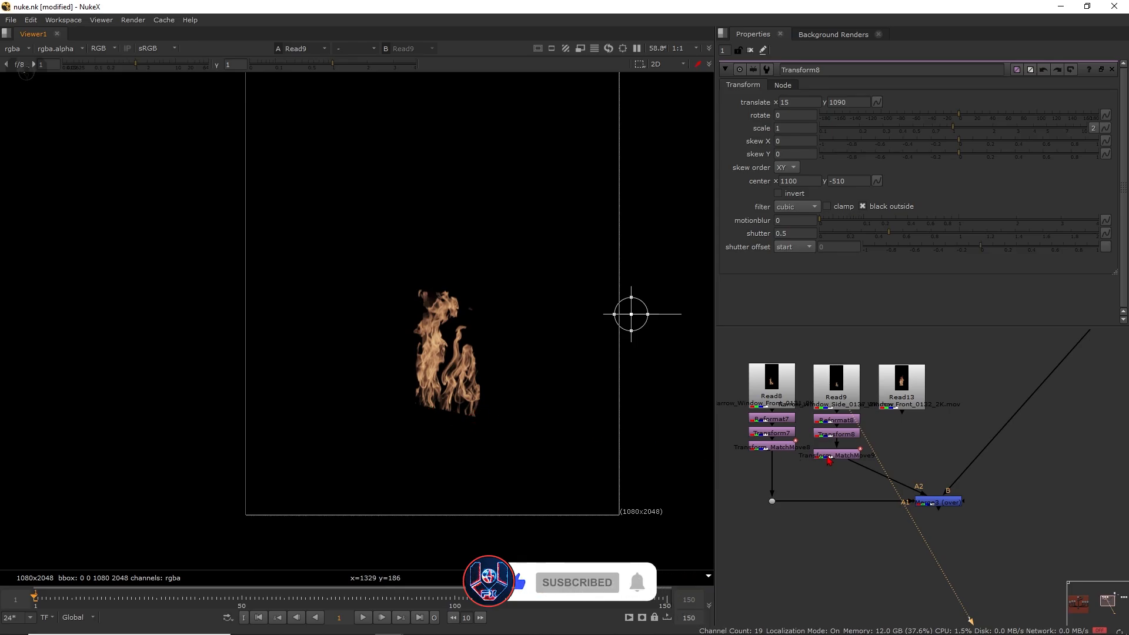
pyautogui.click(938, 502)
pyautogui.press('1')
pyautogui.moveTo(430, 279); pyautogui.dragTo(431, 420, button='middle')
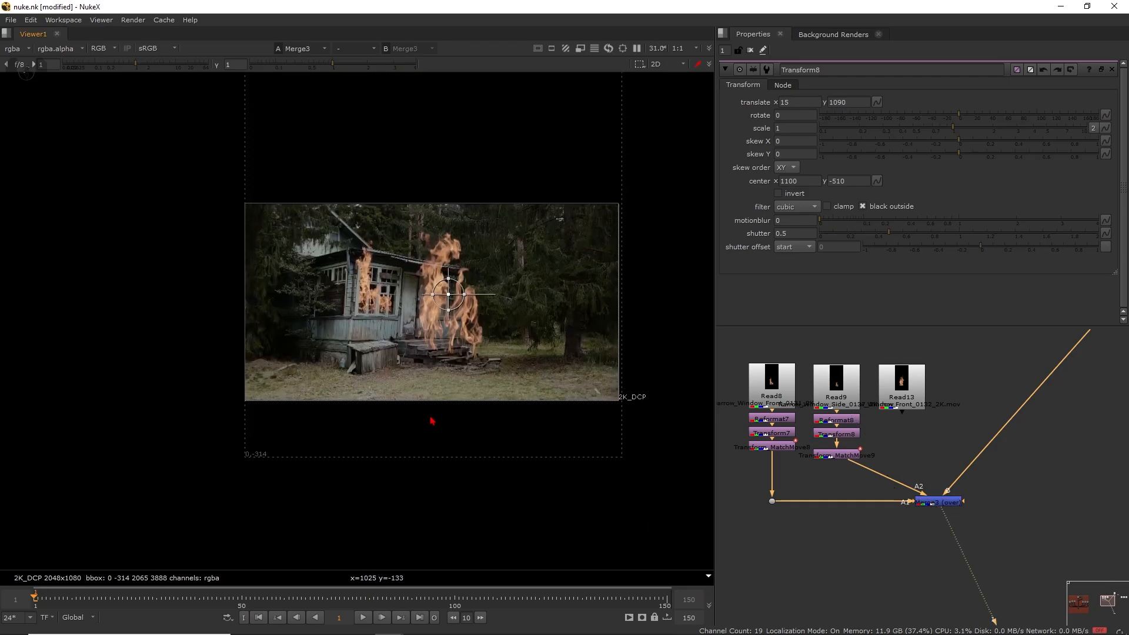
# Scale the side fire to about 0.365 in Transform8 and move it above the house's side window, translate about x -596, y 1296.
pyautogui.scroll(3, 418, 318)
pyautogui.moveTo(409, 310); pyautogui.dragTo(452, 380, button='middle')
pyautogui.scroll(6, 277, 317)
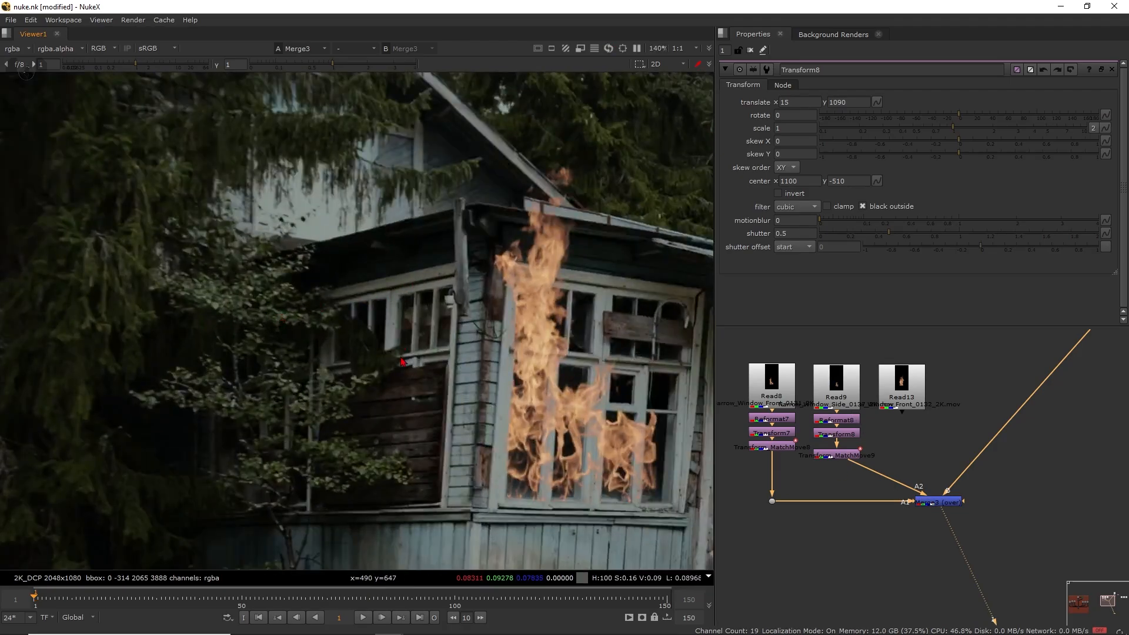
pyautogui.scroll(-3, 412, 376)
pyautogui.moveTo(519, 363); pyautogui.dragTo(242, 182)
pyautogui.moveTo(933, 130); pyautogui.dragTo(896, 139)
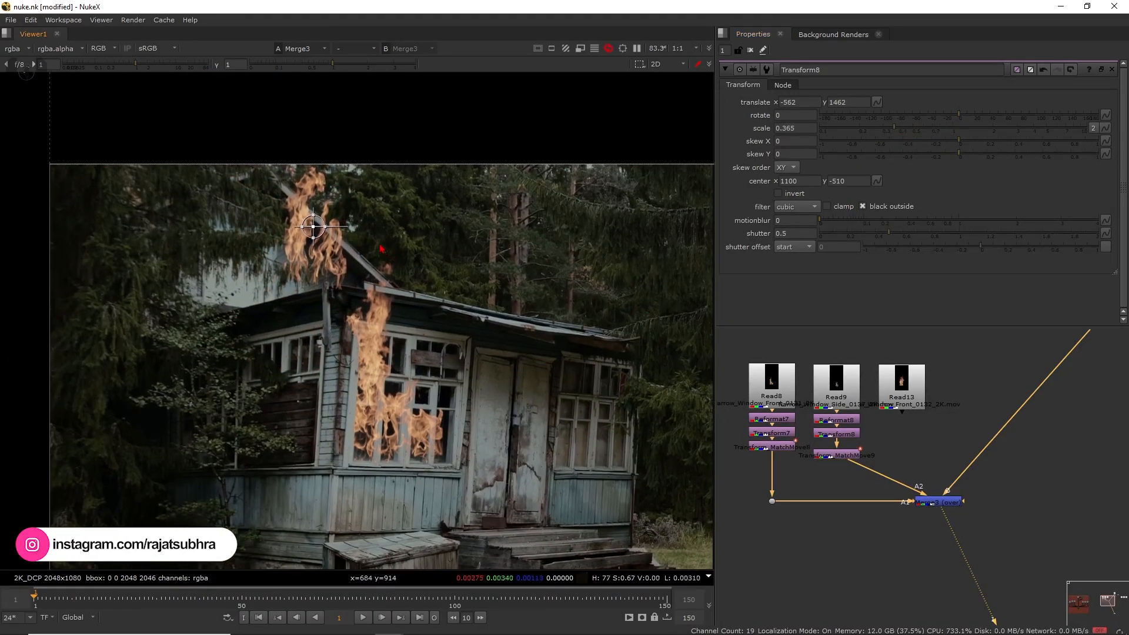
pyautogui.scroll(2, 306, 247)
pyautogui.moveTo(313, 226); pyautogui.dragTo(289, 343)
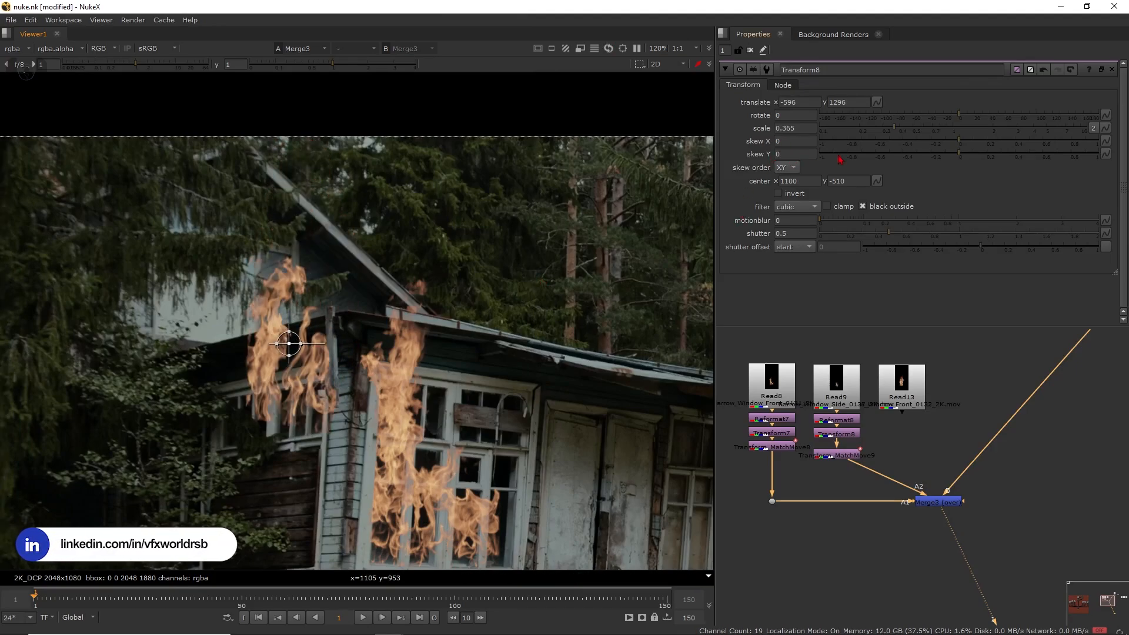
# Set Transform8's skew Y to 0.4 and scale to 0.3, and lower the fire to translate about x -594.5, y 1257.5.
pyautogui.moveTo(957, 142); pyautogui.dragTo(1018, 136)
pyautogui.hotkey('ctrl', 'z')
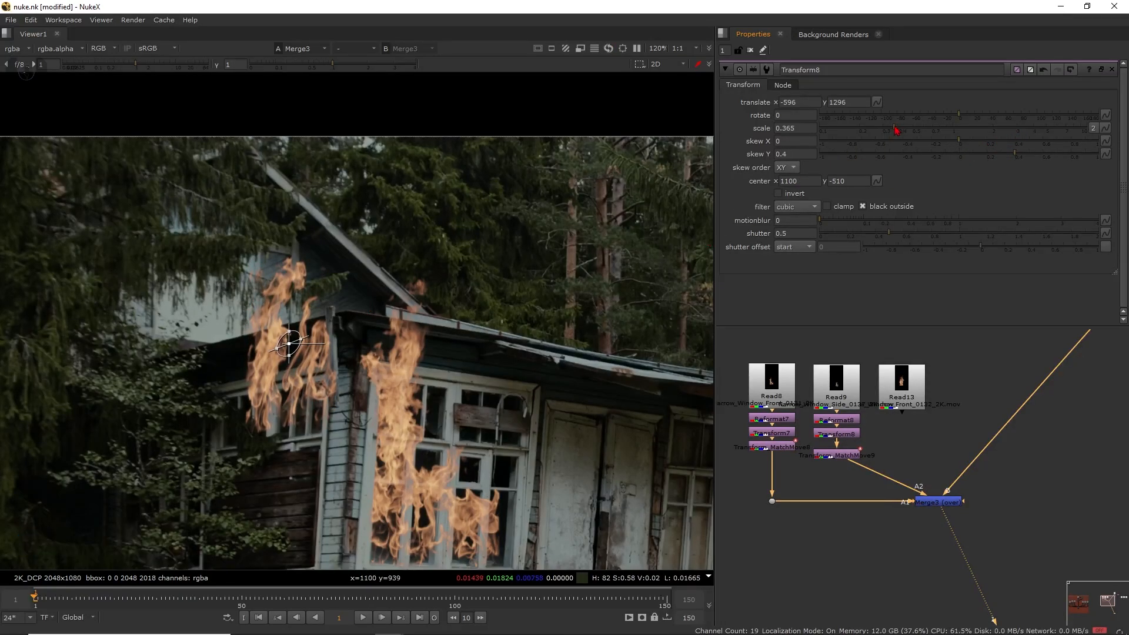
pyautogui.moveTo(895, 130); pyautogui.dragTo(882, 130)
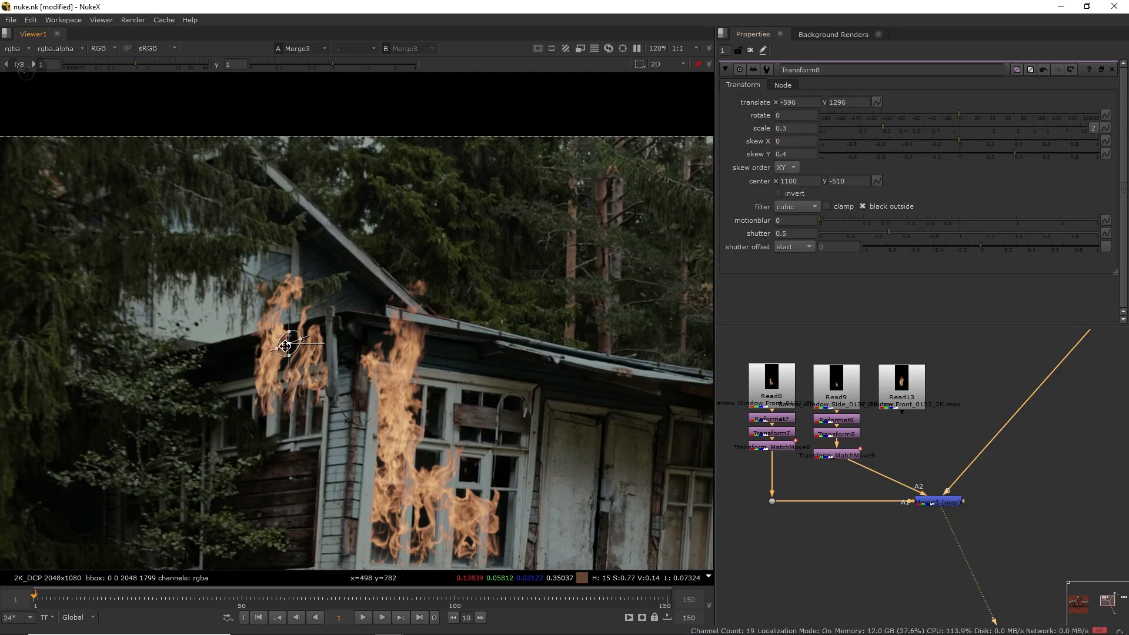
pyautogui.moveTo(285, 347); pyautogui.dragTo(290, 371)
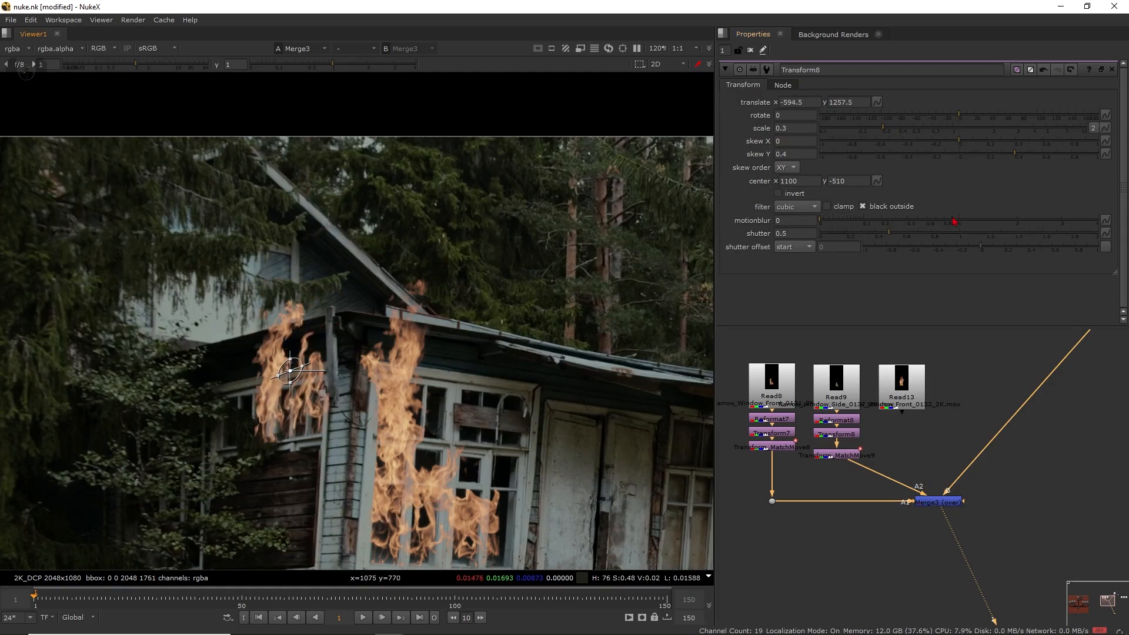
pyautogui.moveTo(959, 115); pyautogui.dragTo(959, 114)
# Play the composite up to frame 48 to check how the side fire follows its window.
pyautogui.scroll(-3, 380, 360)
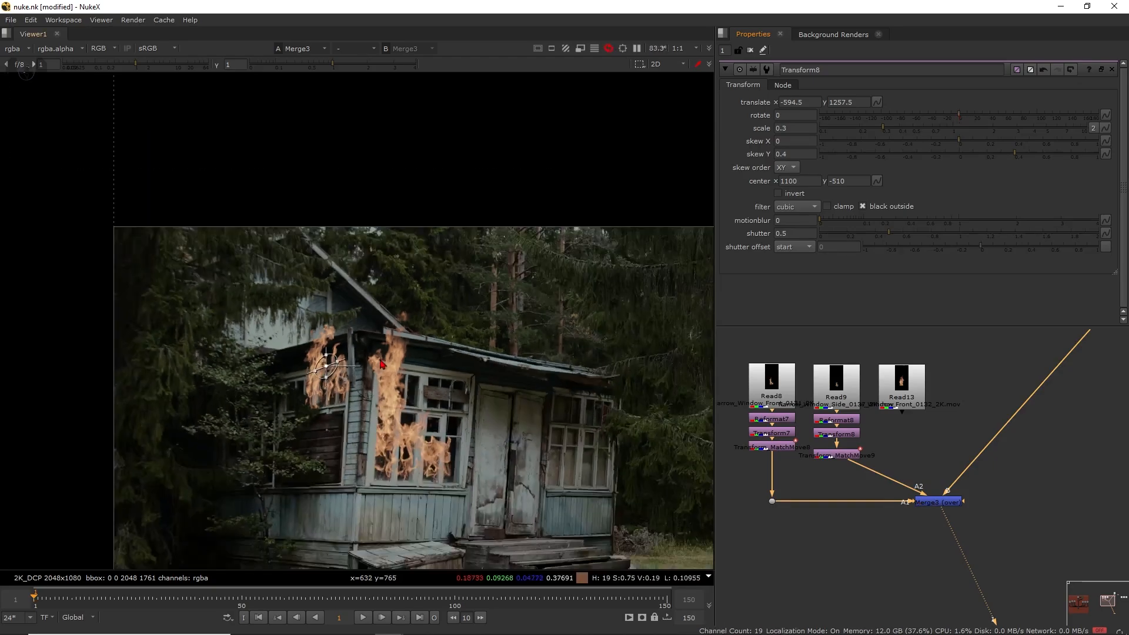
pyautogui.scroll(-3, 381, 360)
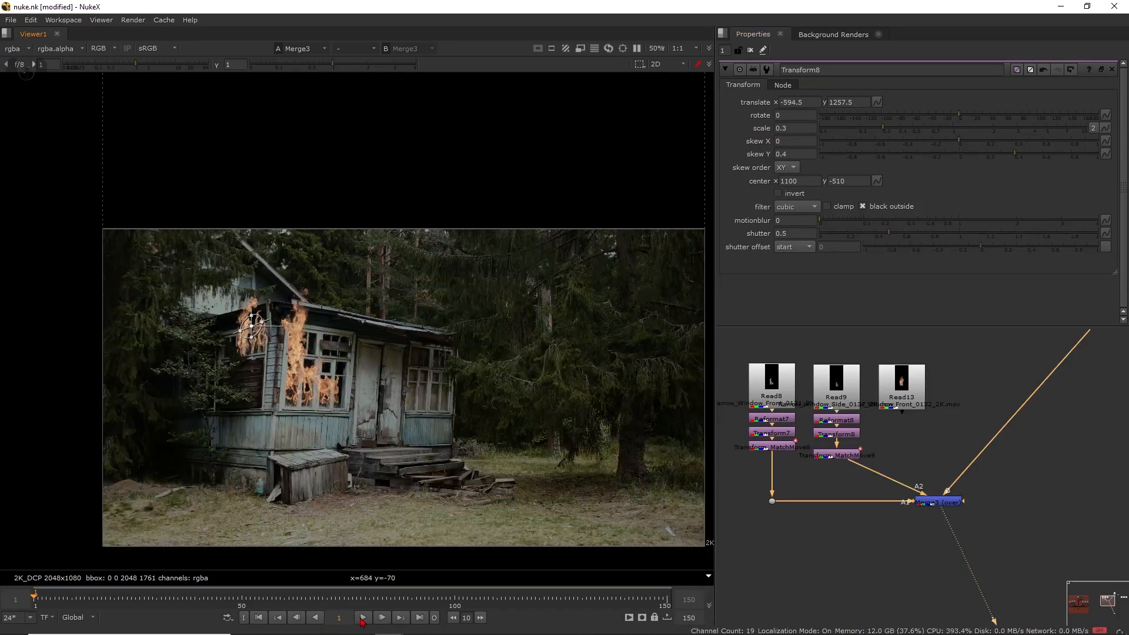
pyautogui.click(362, 618)
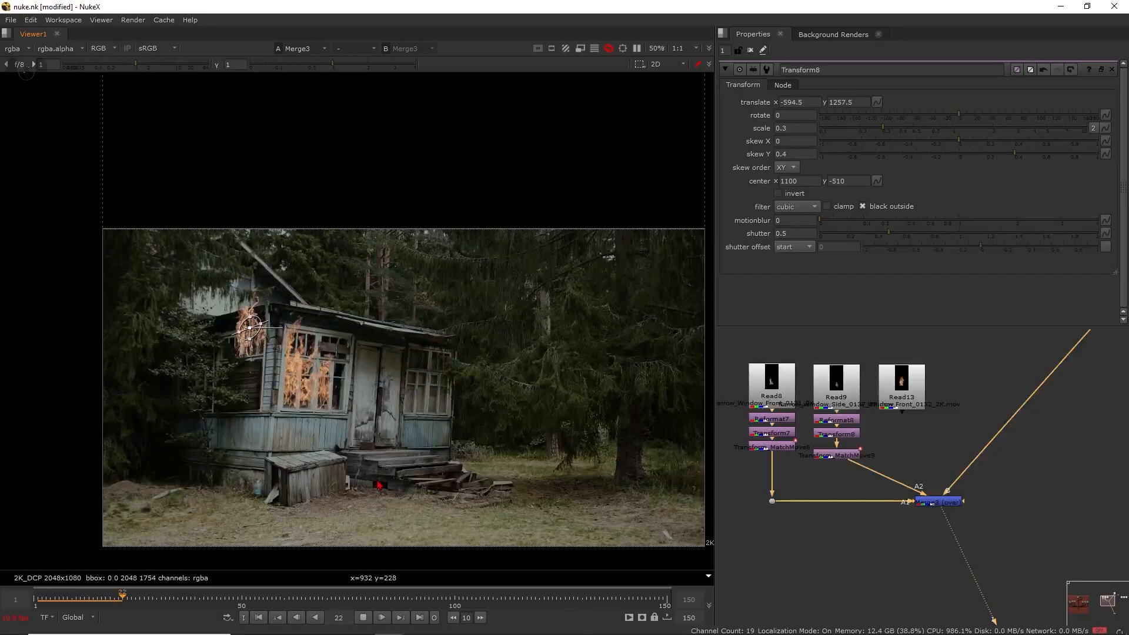
pyautogui.click(363, 617)
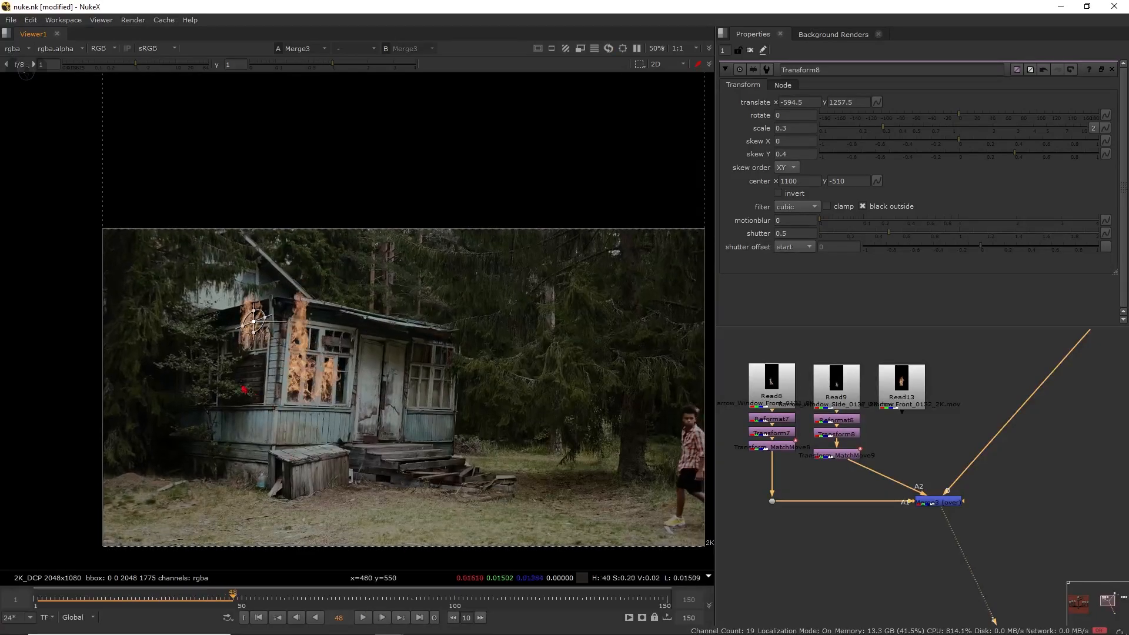
# Fit the fire to the side window with scale 0.26, translate about x -591.6, y 1242.8, and skew Y 0.315.
pyautogui.scroll(4, 243, 389)
pyautogui.scroll(4, 252, 264)
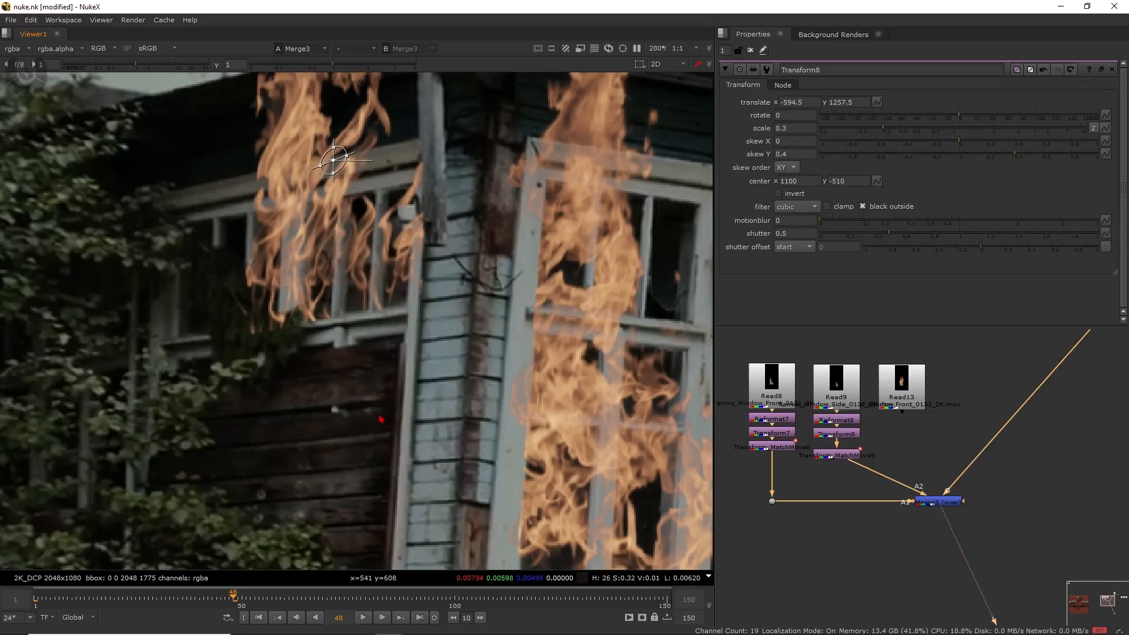
pyautogui.moveTo(885, 129); pyautogui.dragTo(875, 129)
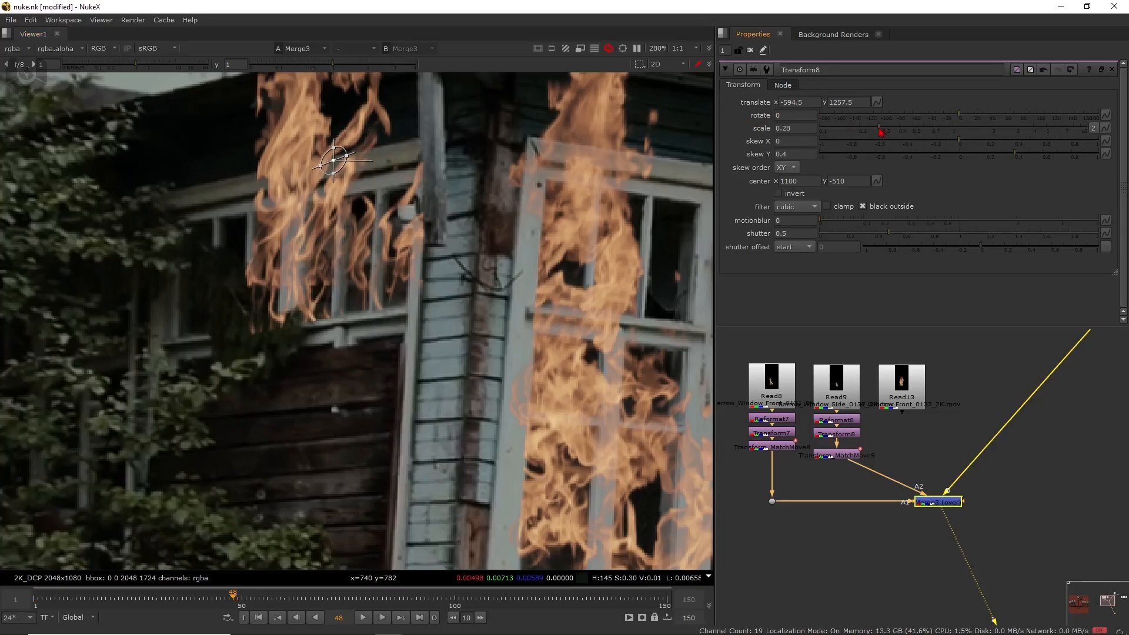
pyautogui.moveTo(335, 160); pyautogui.dragTo(338, 184)
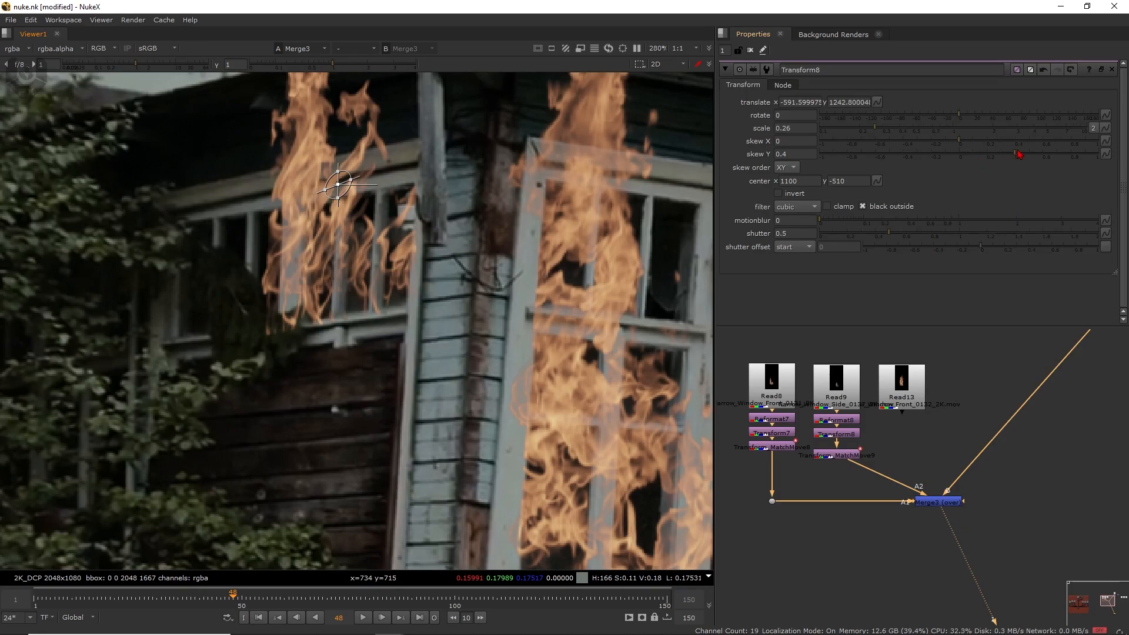
pyautogui.moveTo(1015, 157); pyautogui.dragTo(1004, 162)
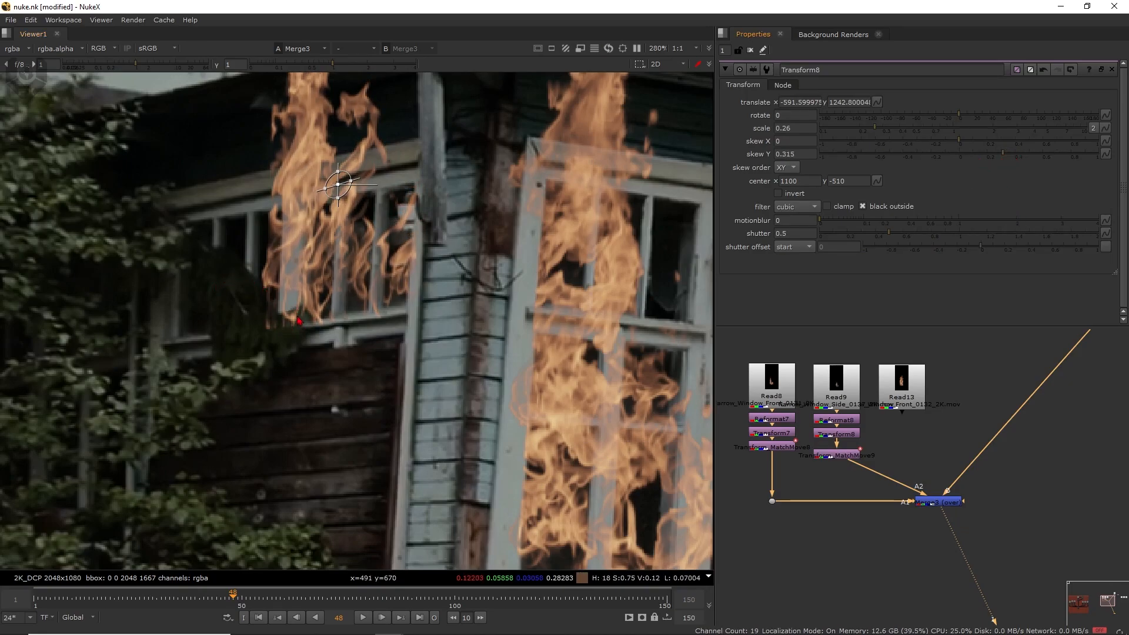
# Play the composite up to frame 80 to check both window fires against the house.
pyautogui.scroll(-8, 283, 241)
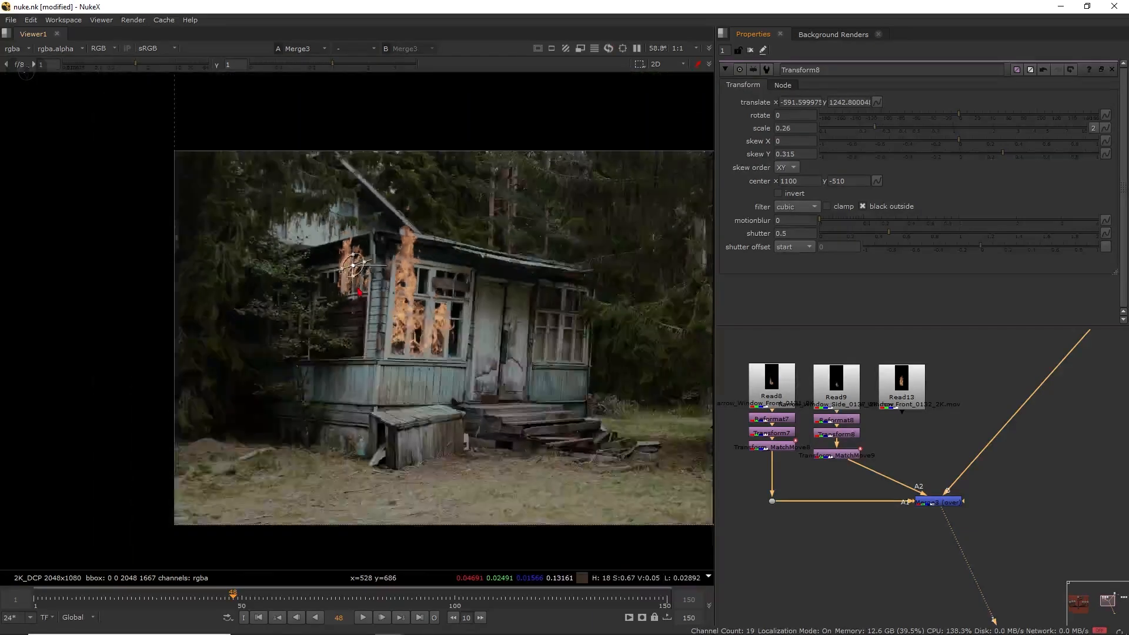
pyautogui.scroll(2, 439, 374)
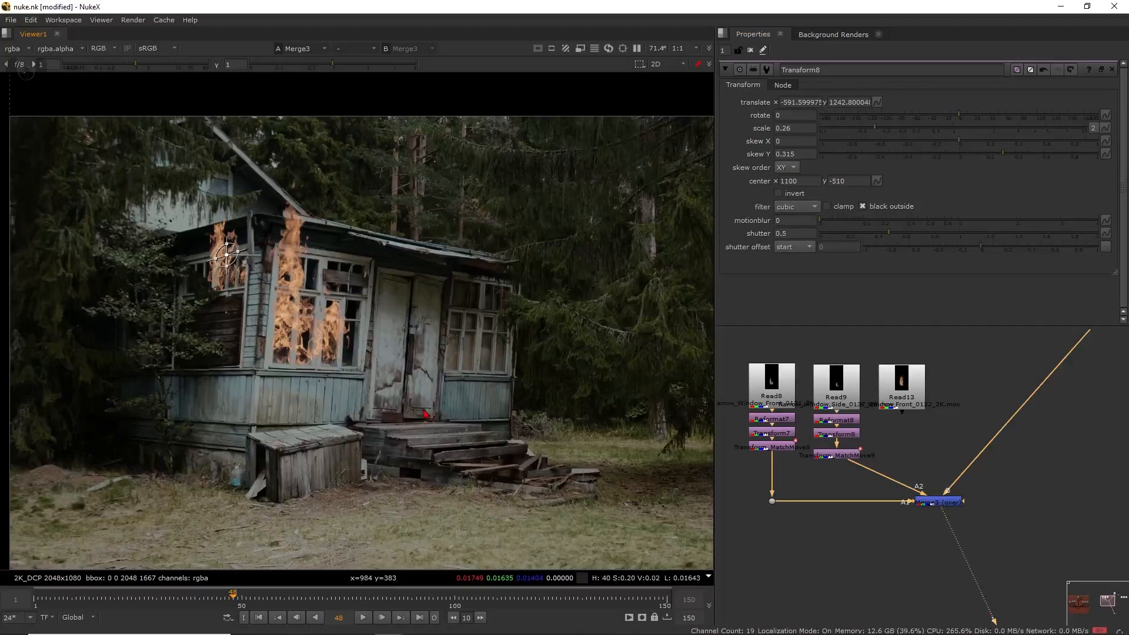
pyautogui.click(362, 619)
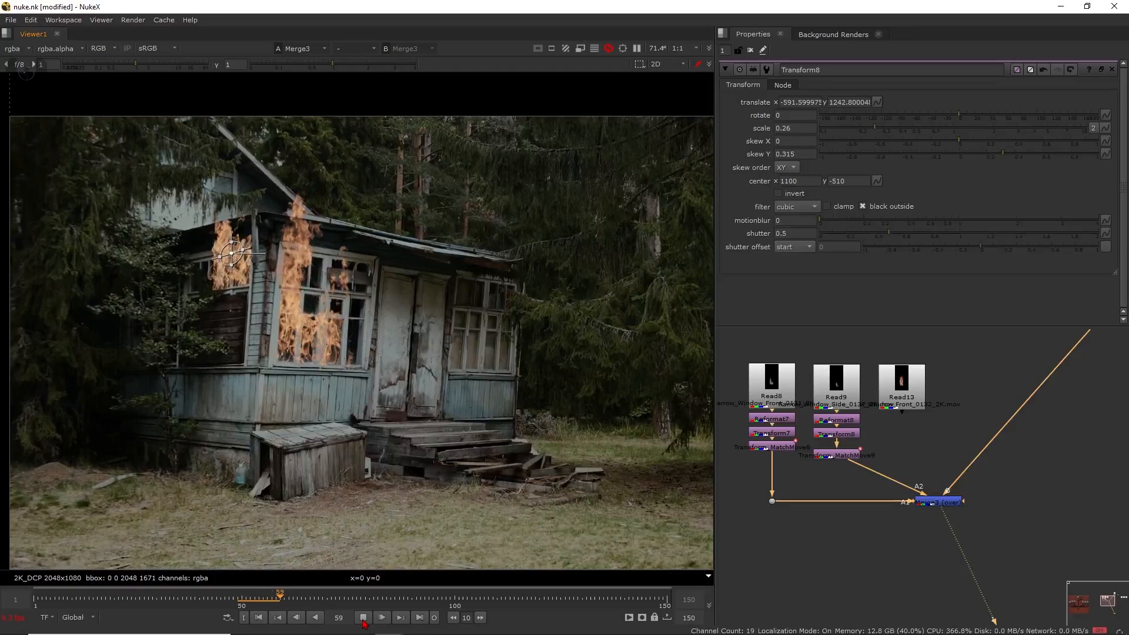
pyautogui.click(363, 619)
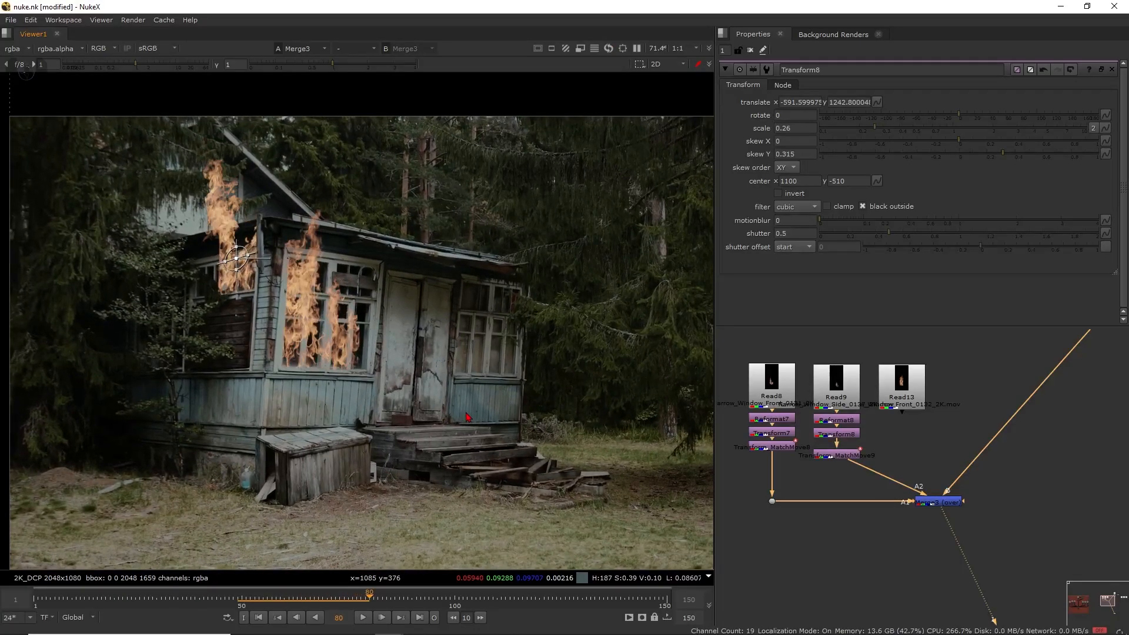
pyautogui.moveTo(381, 317); pyautogui.dragTo(352, 322, button='middle')
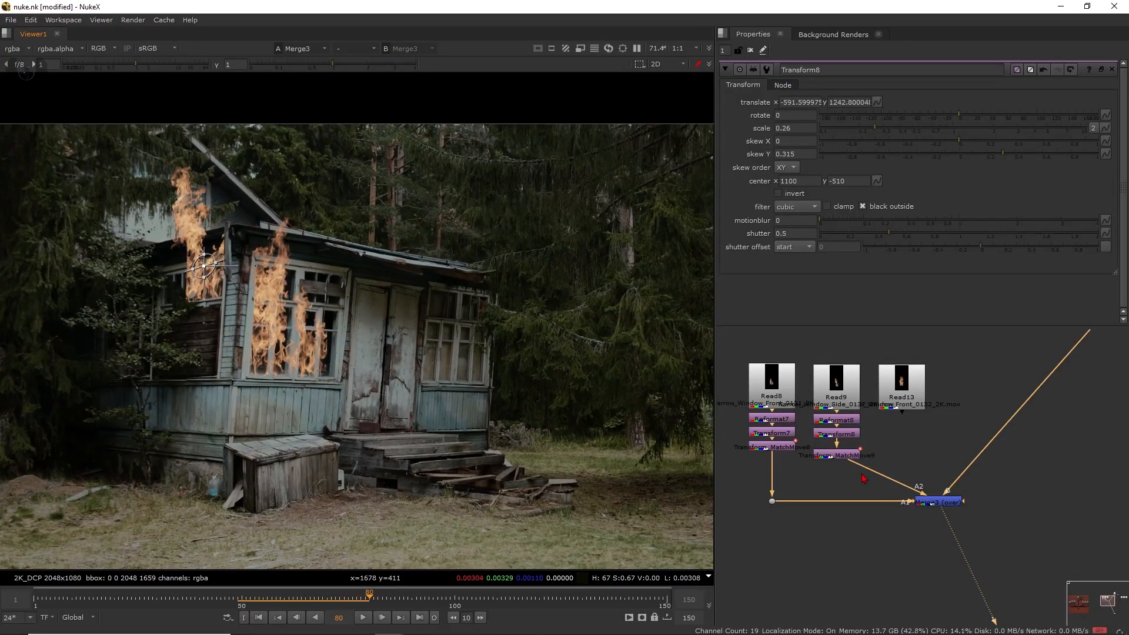
# Enable the disabled nodes in the FINAL COMP backdrop and view its Write1 output as a reference.
pyautogui.moveTo(858, 478); pyautogui.dragTo(1027, 427, button='middle')
pyautogui.scroll(-4, 1028, 427)
pyautogui.moveTo(831, 441); pyautogui.dragTo(1109, 428, button='middle')
pyautogui.click(871, 351)
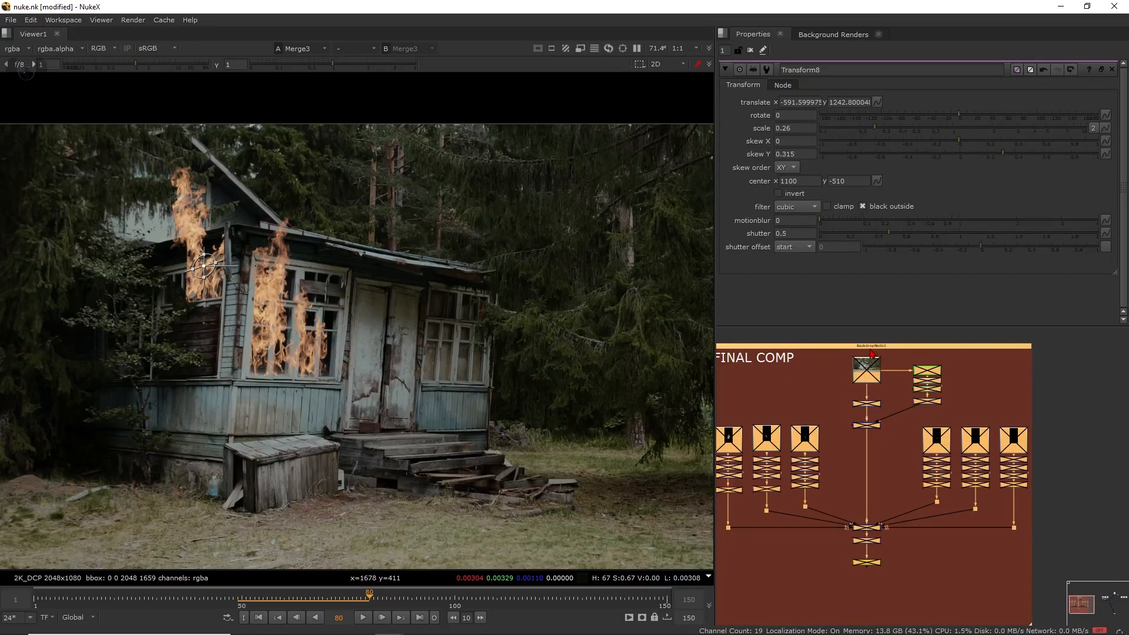
pyautogui.press('d')
pyautogui.moveTo(854, 522); pyautogui.dragTo(903, 425, button='middle')
pyautogui.scroll(-1, 903, 425)
pyautogui.click(917, 459)
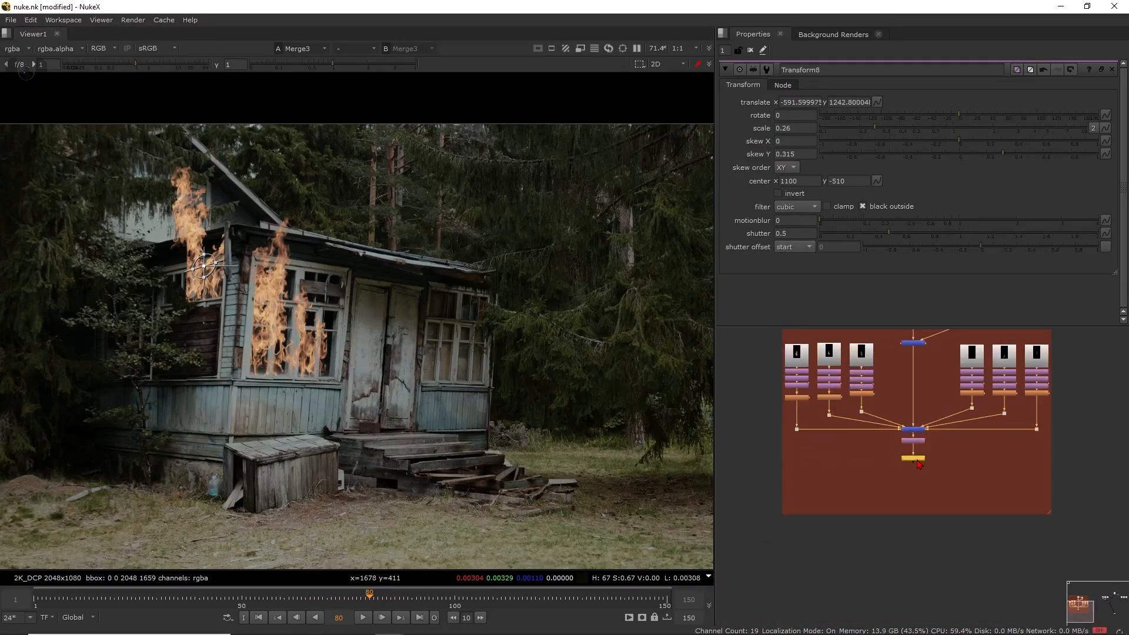
pyautogui.press('1')
pyautogui.moveTo(917, 515); pyautogui.dragTo(865, 549, button='middle')
pyautogui.scroll(-1, 866, 549)
pyautogui.click(866, 548)
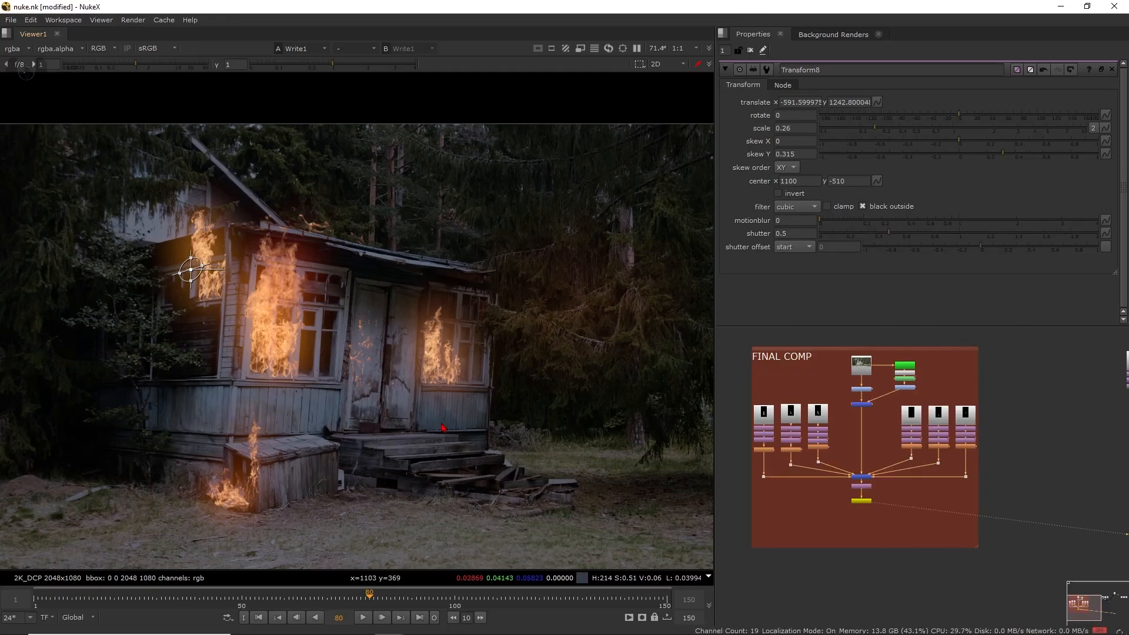
# Return to the working node tree and view Merge3 to compare its fires with the final comp.
pyautogui.moveTo(1020, 482); pyautogui.dragTo(775, 474, button='middle')
pyautogui.click(907, 458)
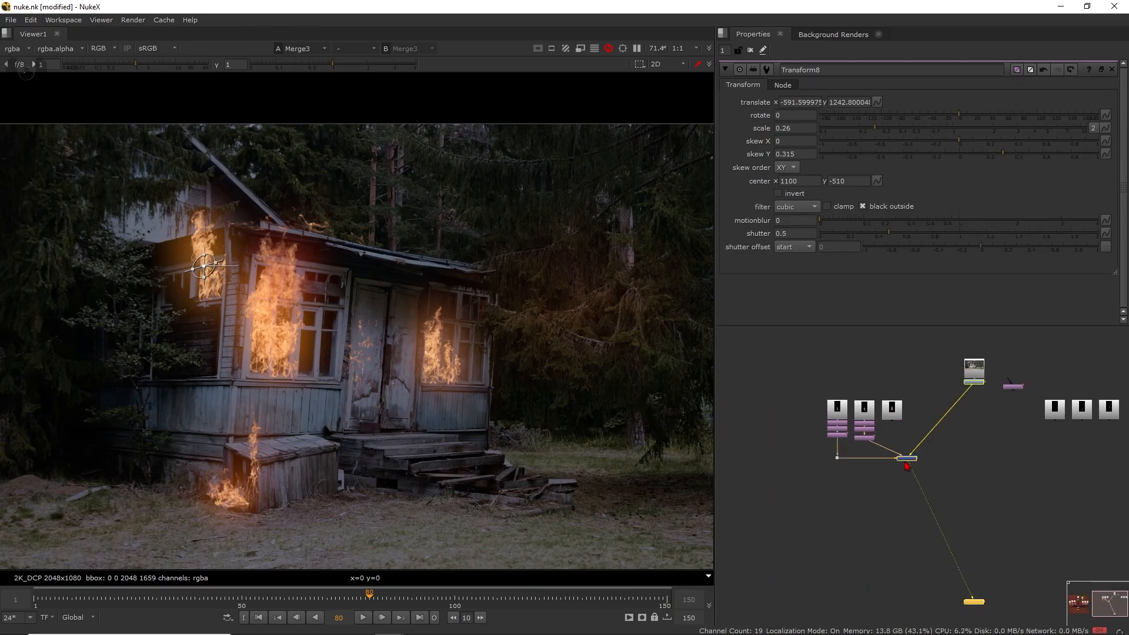
pyautogui.press('1')
pyautogui.scroll(3, 280, 301)
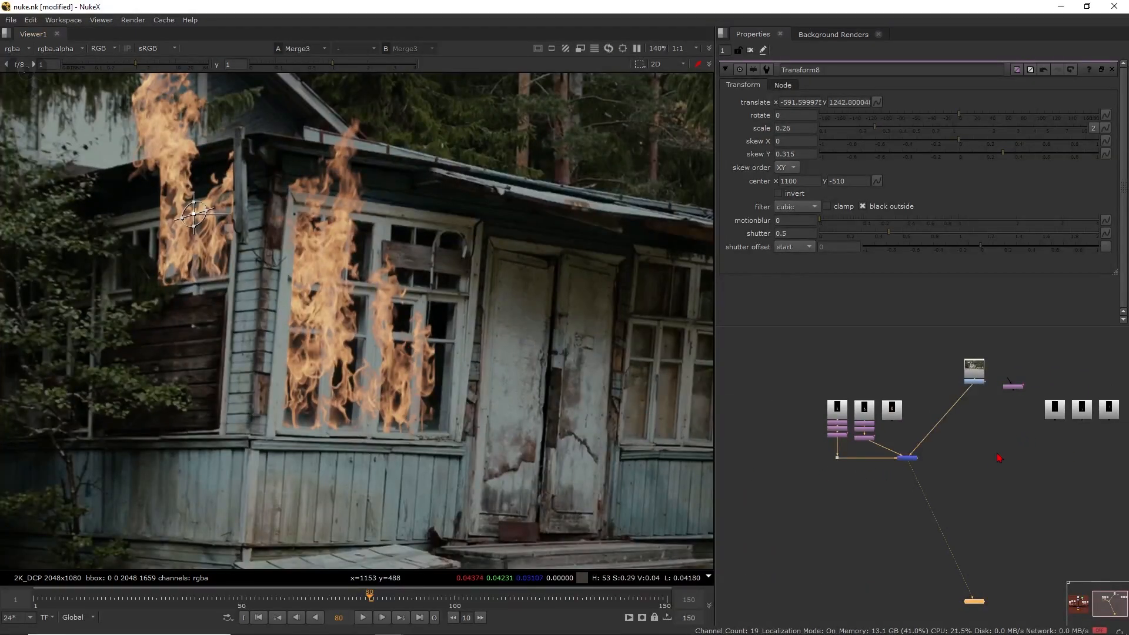
pyautogui.moveTo(997, 458); pyautogui.dragTo(991, 471, button='middle')
pyautogui.scroll(-3, 432, 344)
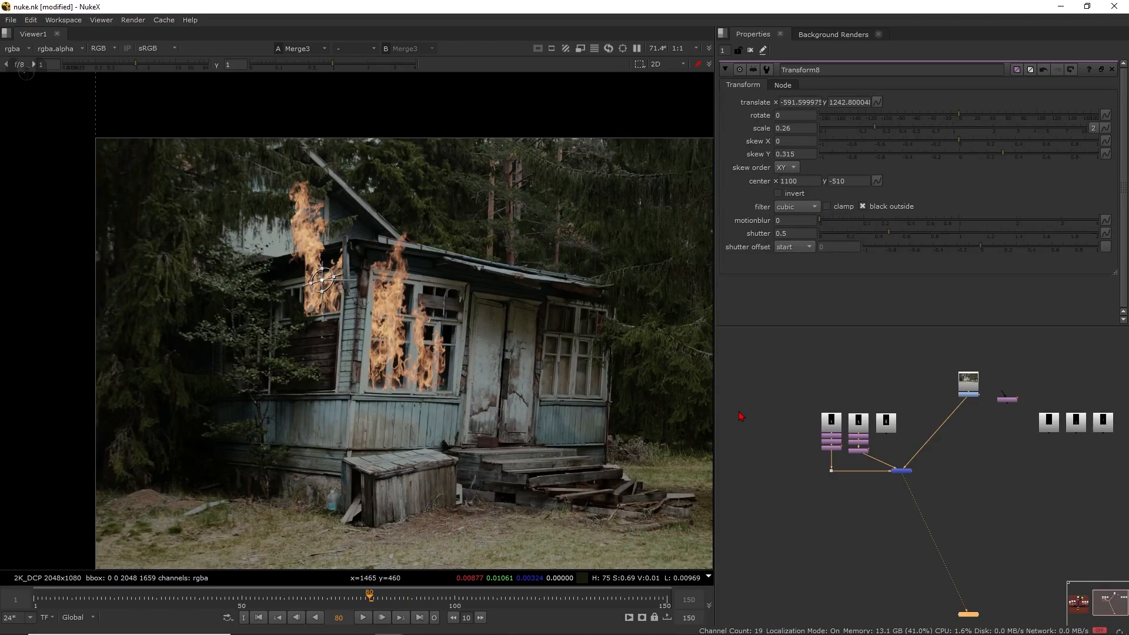
# Add a Glow node to the first fire branch, directly after Transform_MatchMove8.
pyautogui.scroll(5, 849, 449)
pyautogui.press('Tab')
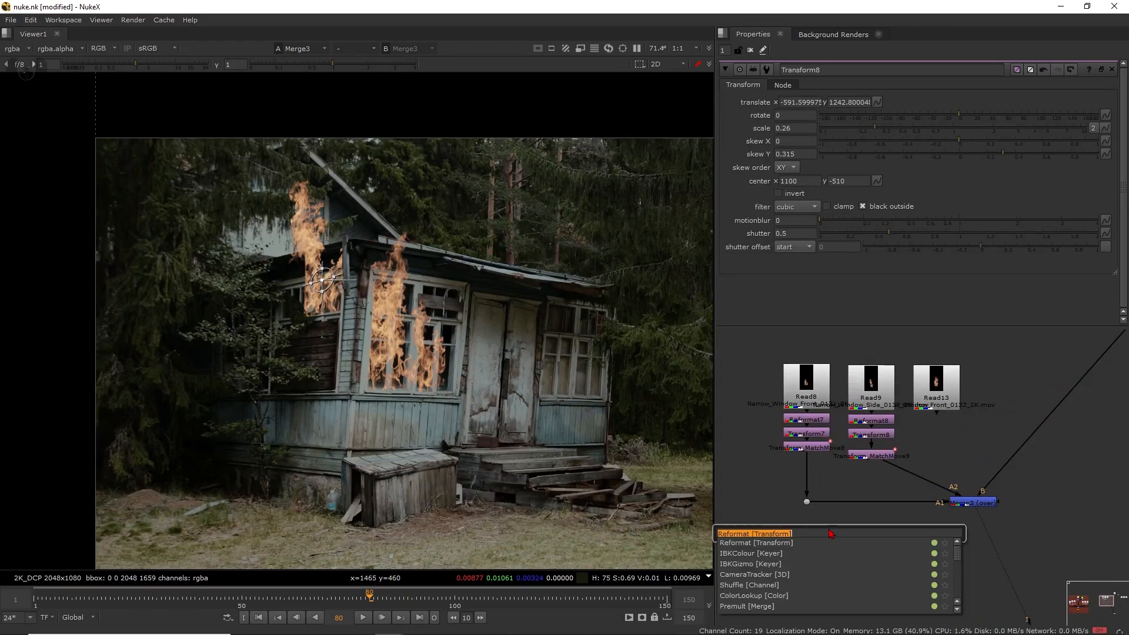
pyautogui.write('glow')
pyautogui.press('Return')
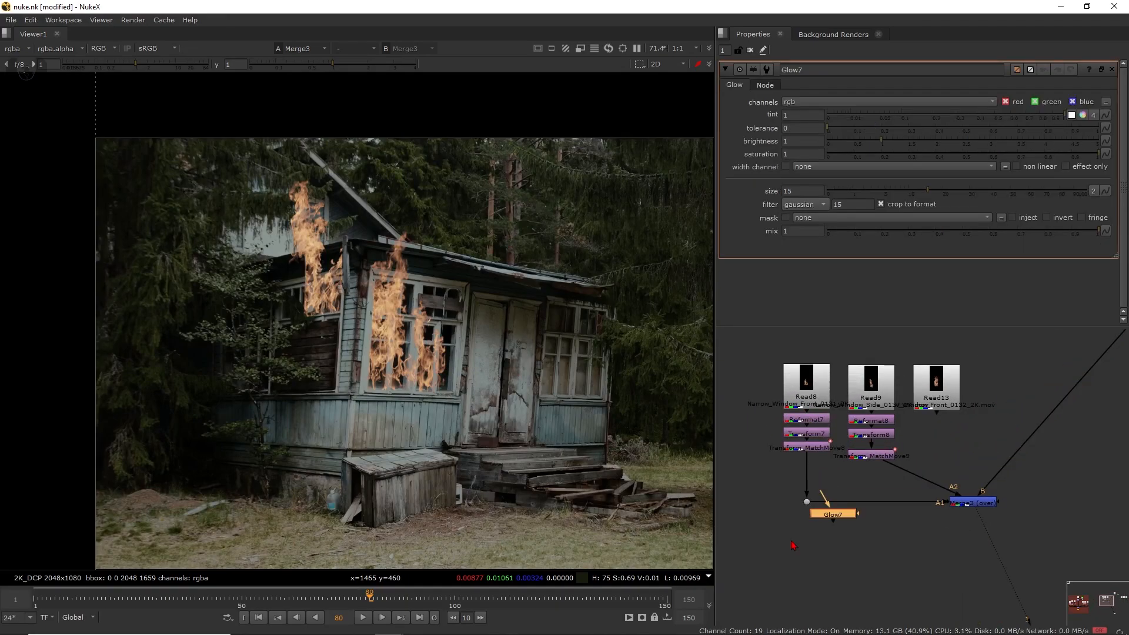
pyautogui.moveTo(837, 522); pyautogui.dragTo(811, 477)
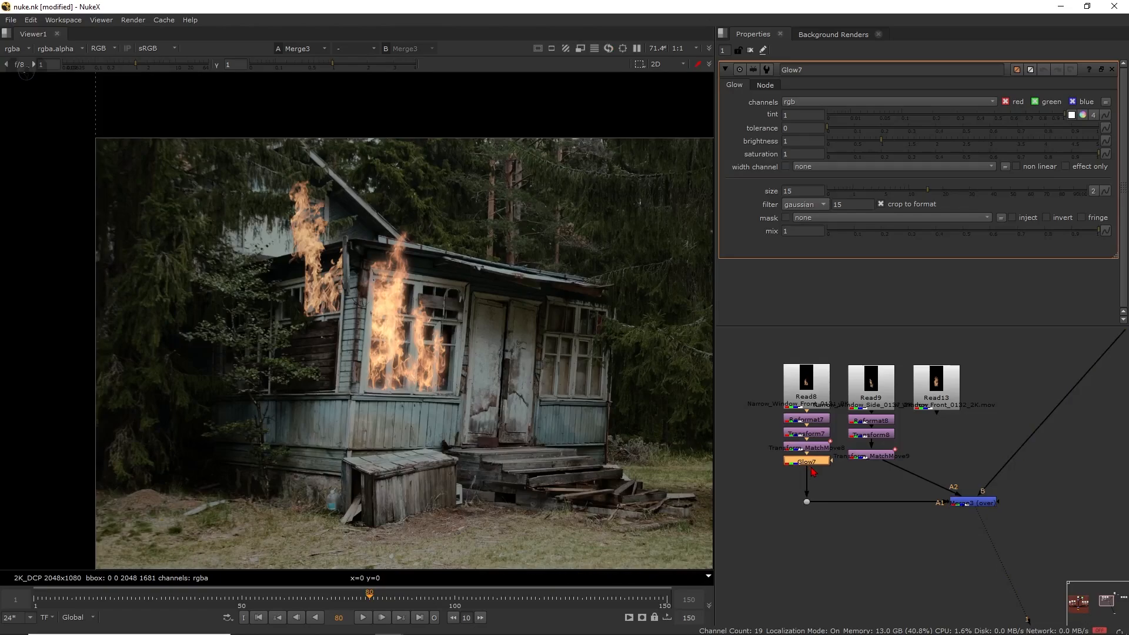
# View the Glow7 output and set its size to 100 and its gaussian filter value to 29.
pyautogui.scroll(2, 441, 347)
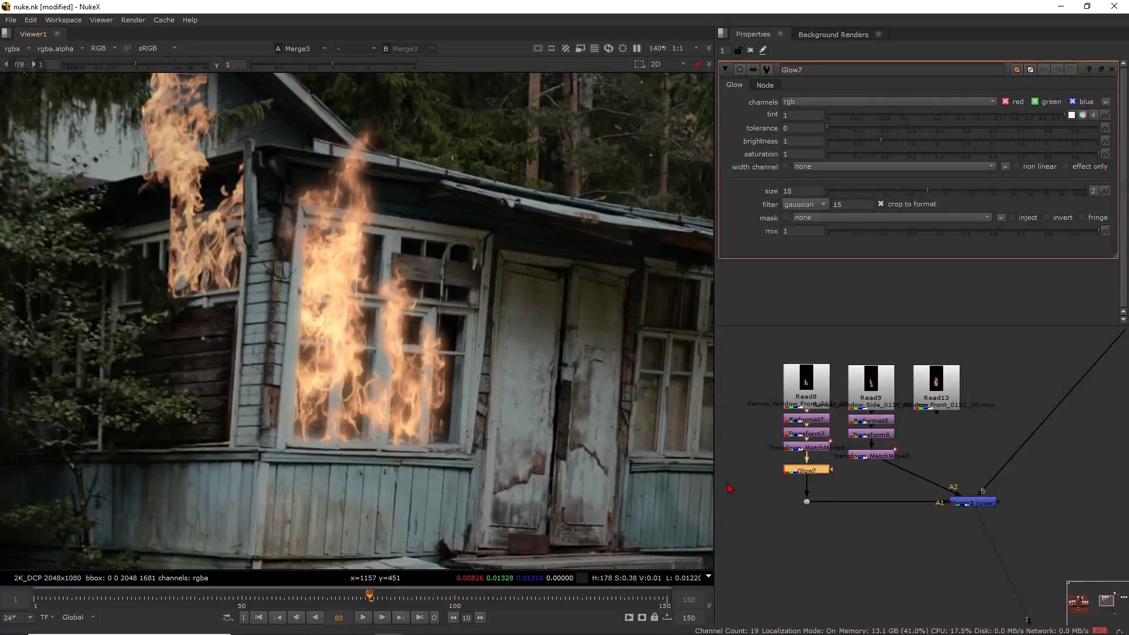
pyautogui.press('1')
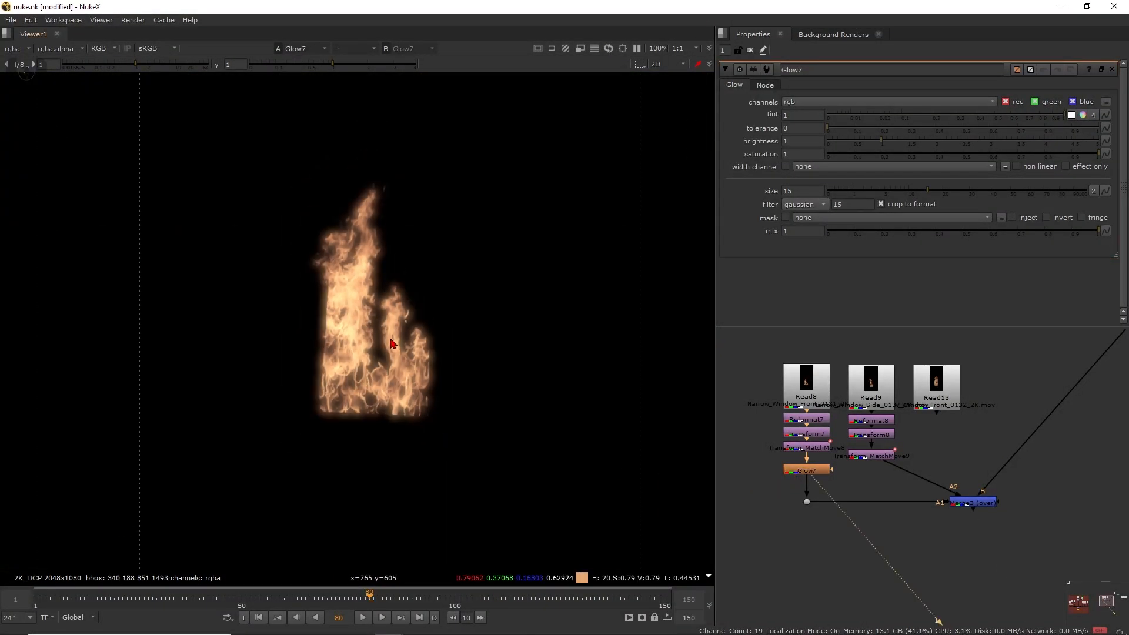
pyautogui.moveTo(927, 191); pyautogui.dragTo(1104, 193)
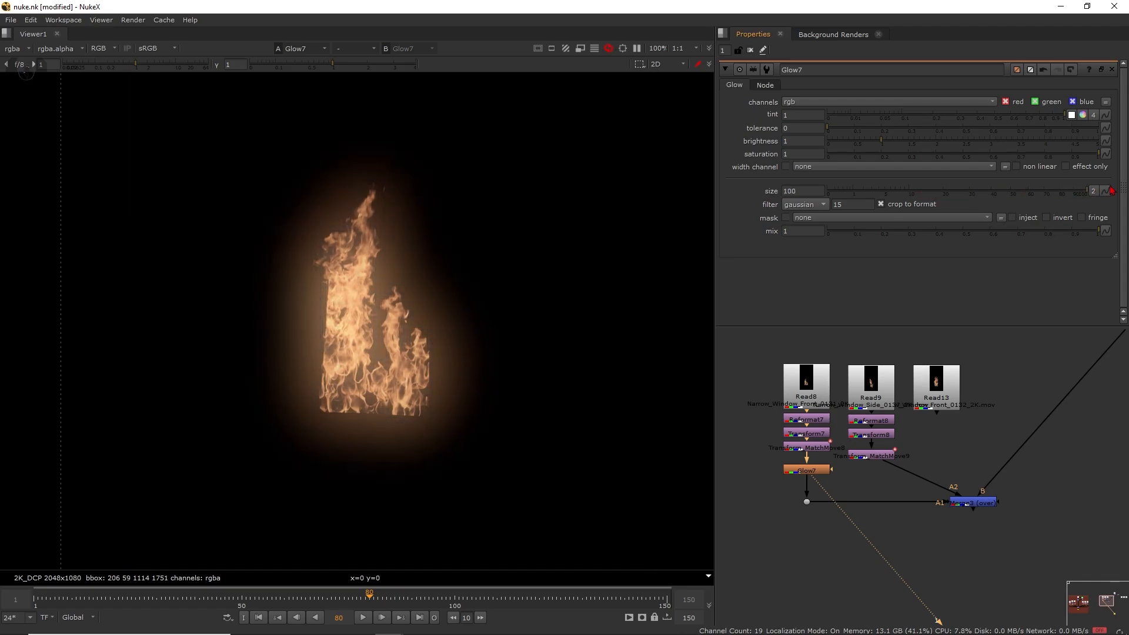
pyautogui.moveTo(852, 204); pyautogui.dragTo(851, 204, button='middle')
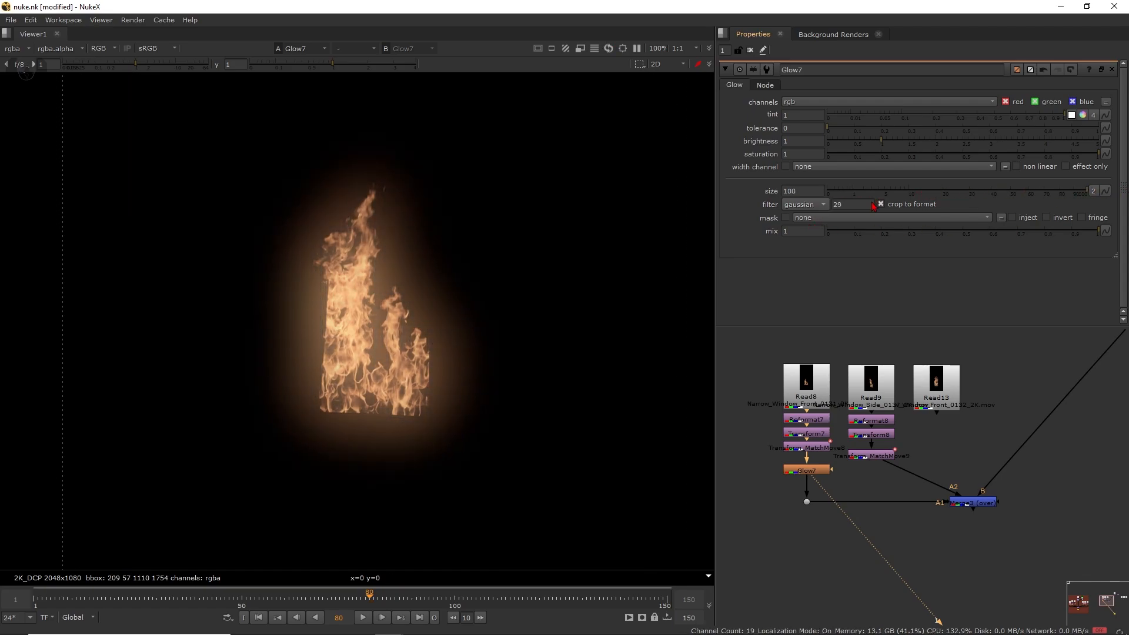
# Tint the Glow7 glow warmer by setting its green value to 0.74 and blue value to 0.85.
pyautogui.click(1083, 115)
pyautogui.moveTo(1046, 134); pyautogui.dragTo(985, 144)
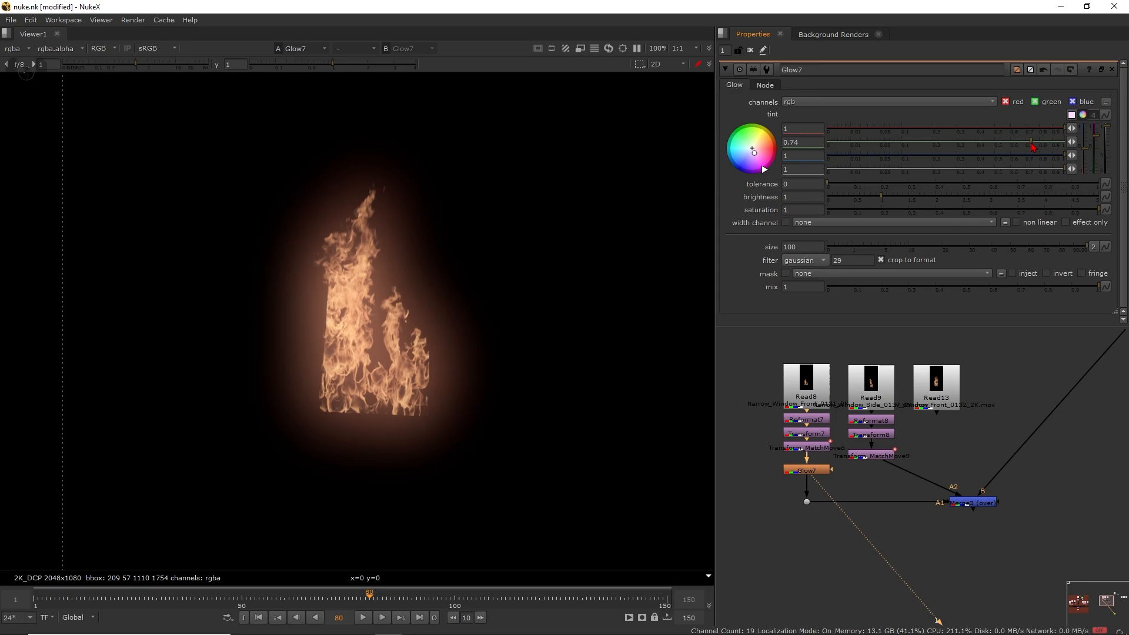
pyautogui.click(1047, 157)
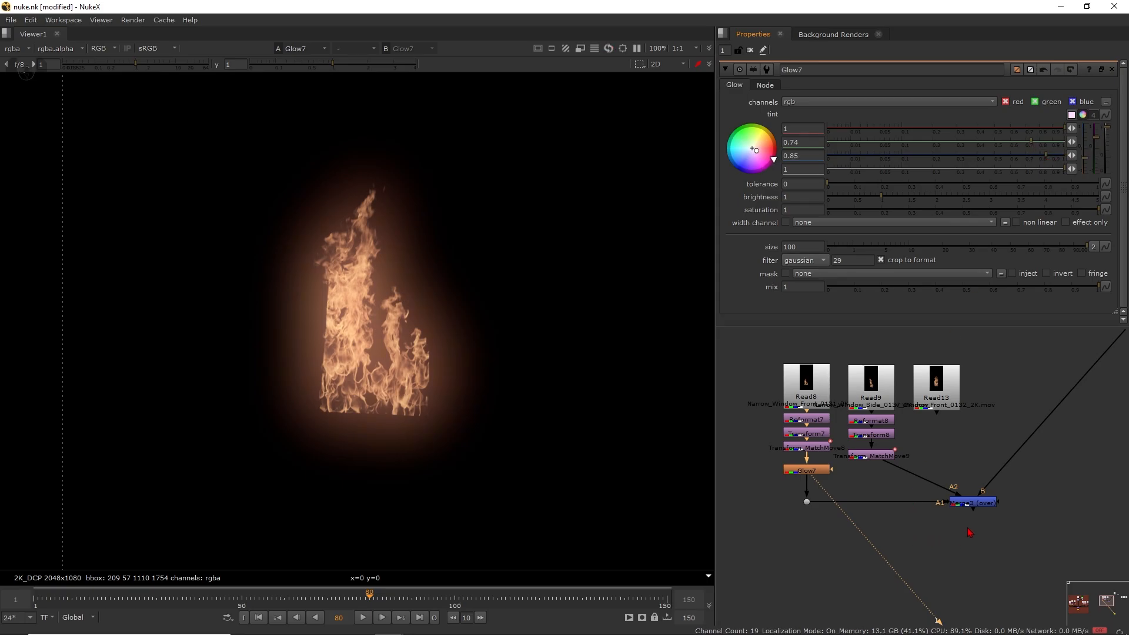
# View Merge3 and examine the front window fire's tinted glow against the house.
pyautogui.click(980, 507)
pyautogui.press('1')
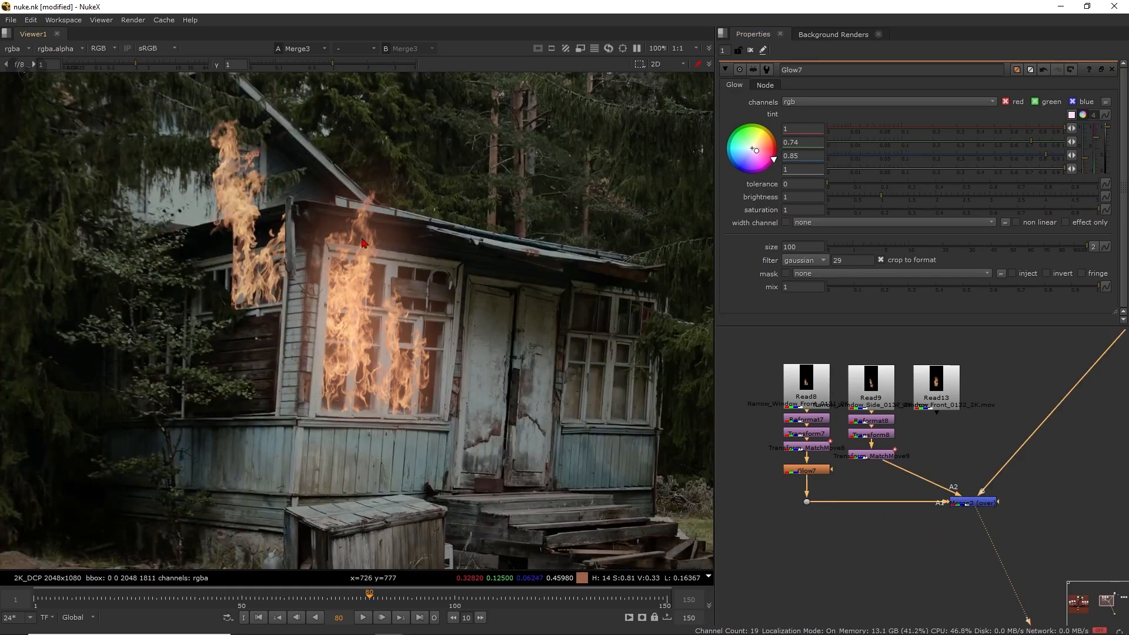
pyautogui.click(813, 474)
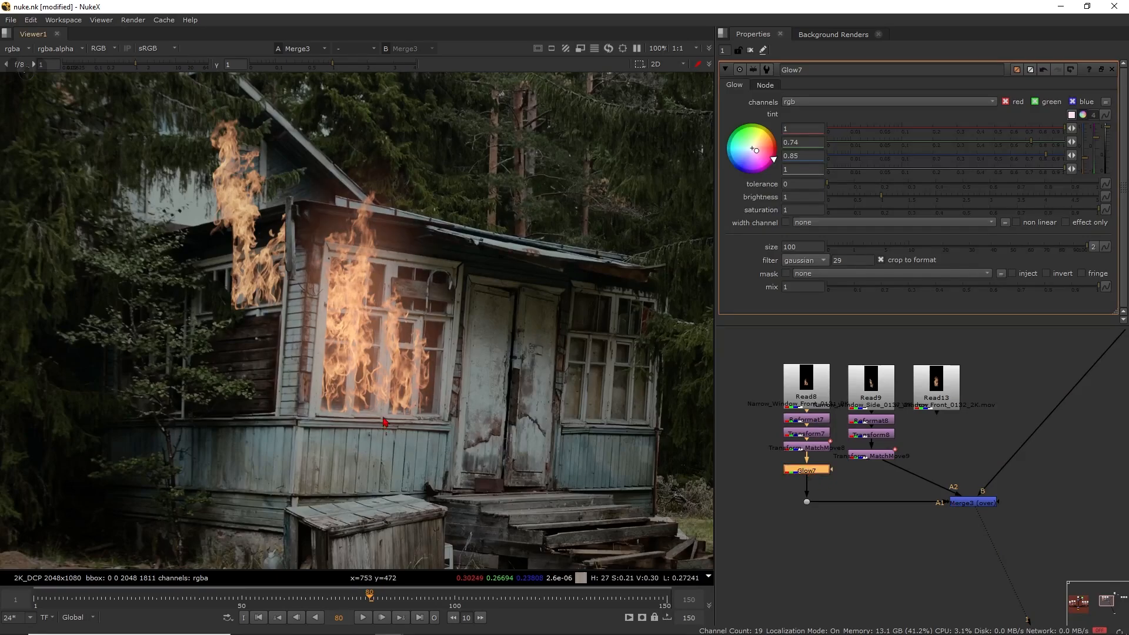
pyautogui.scroll(-3, 388, 394)
pyautogui.scroll(1, 387, 394)
pyautogui.scroll(1, 387, 394)
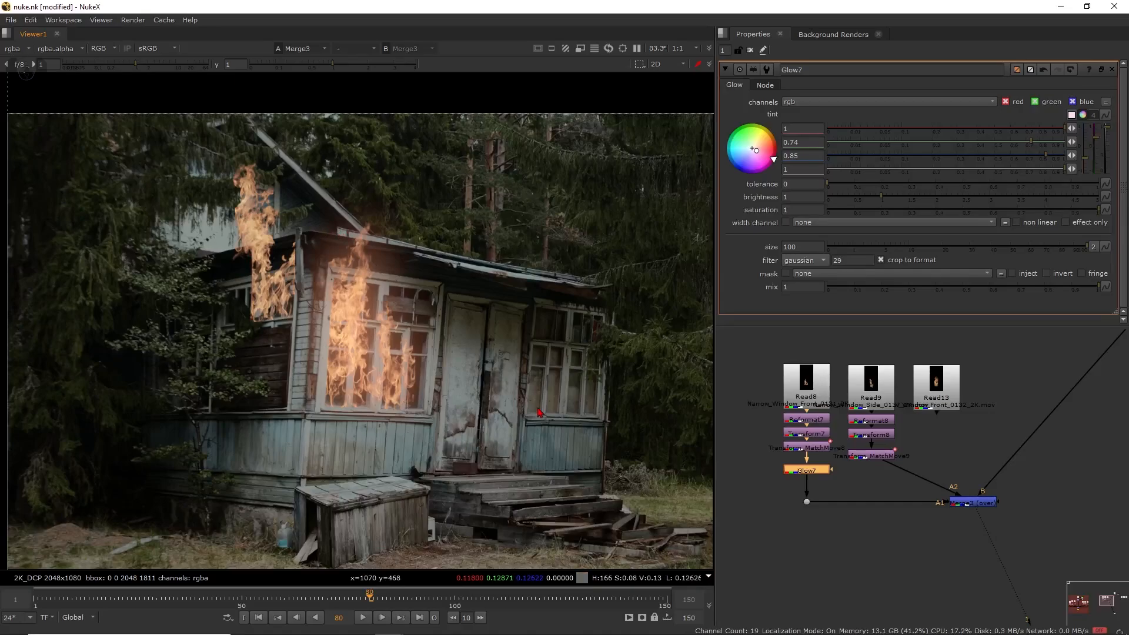
pyautogui.scroll(-2, 411, 334)
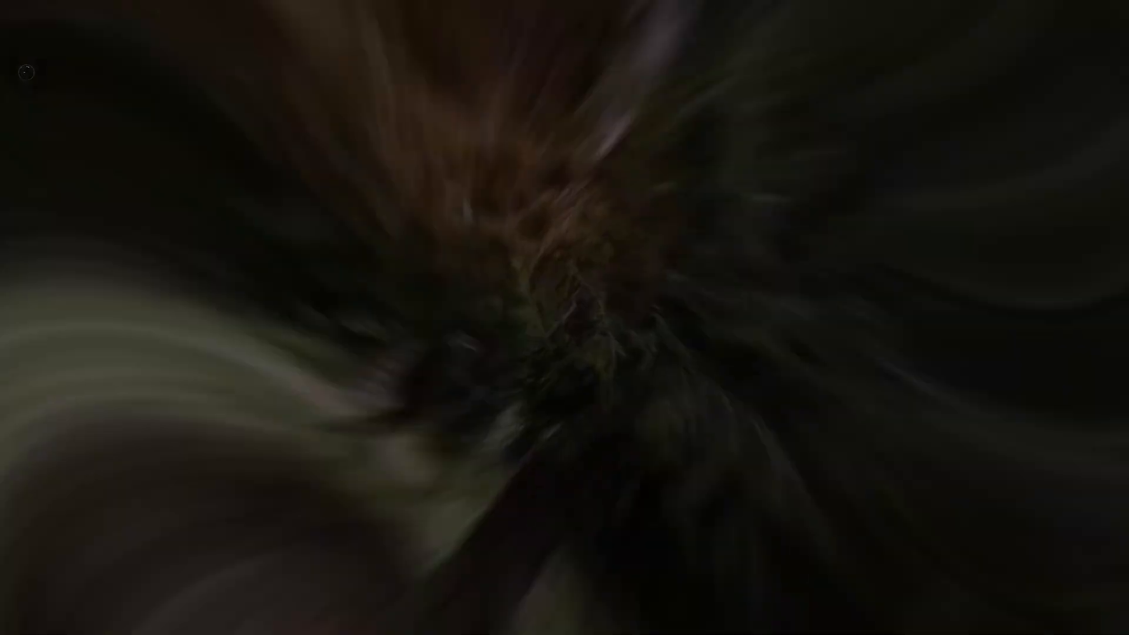
# Switch to the ActionVFX website and browse its catalogue of fire, smoke and explosion effects.
pyautogui.scroll(-15, 699, 333)
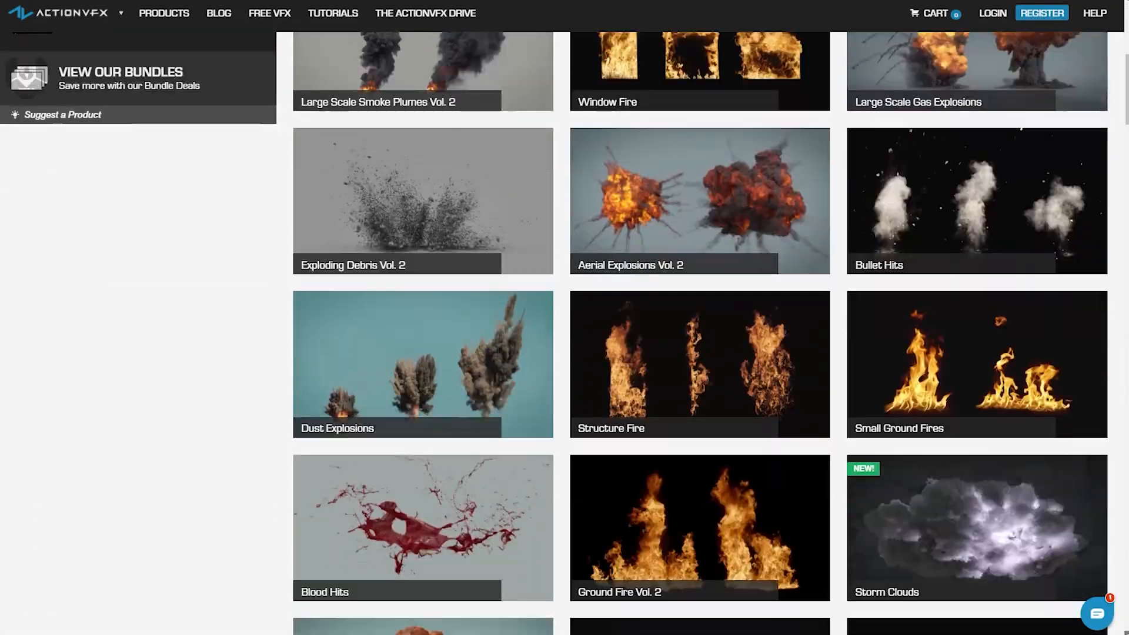
pyautogui.scroll(-17, 700, 333)
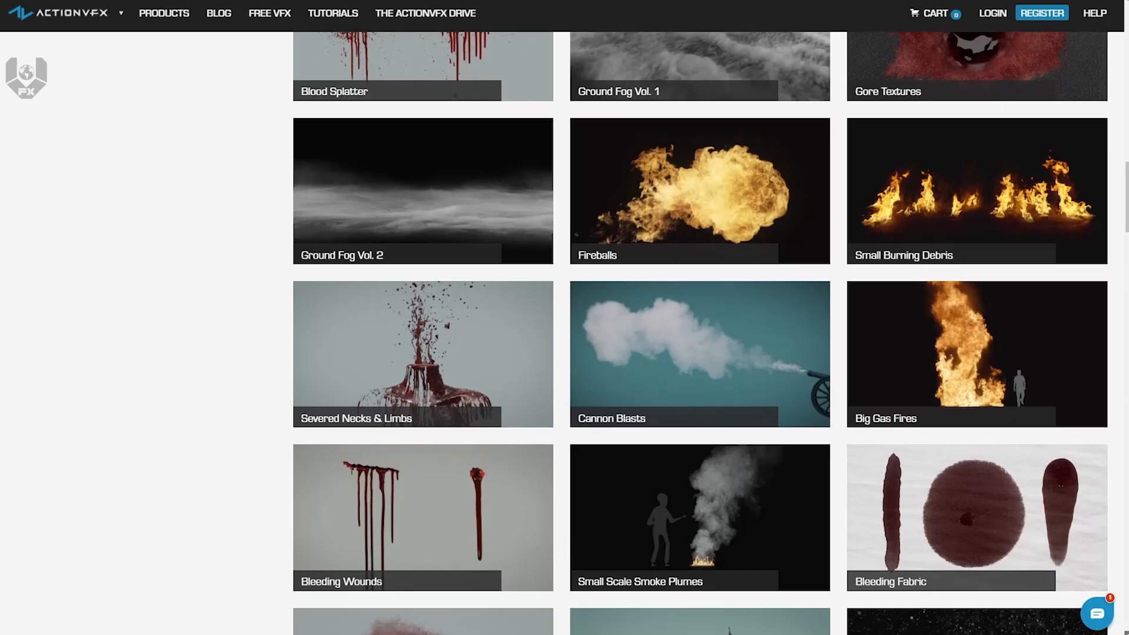
pyautogui.scroll(-17, 699, 332)
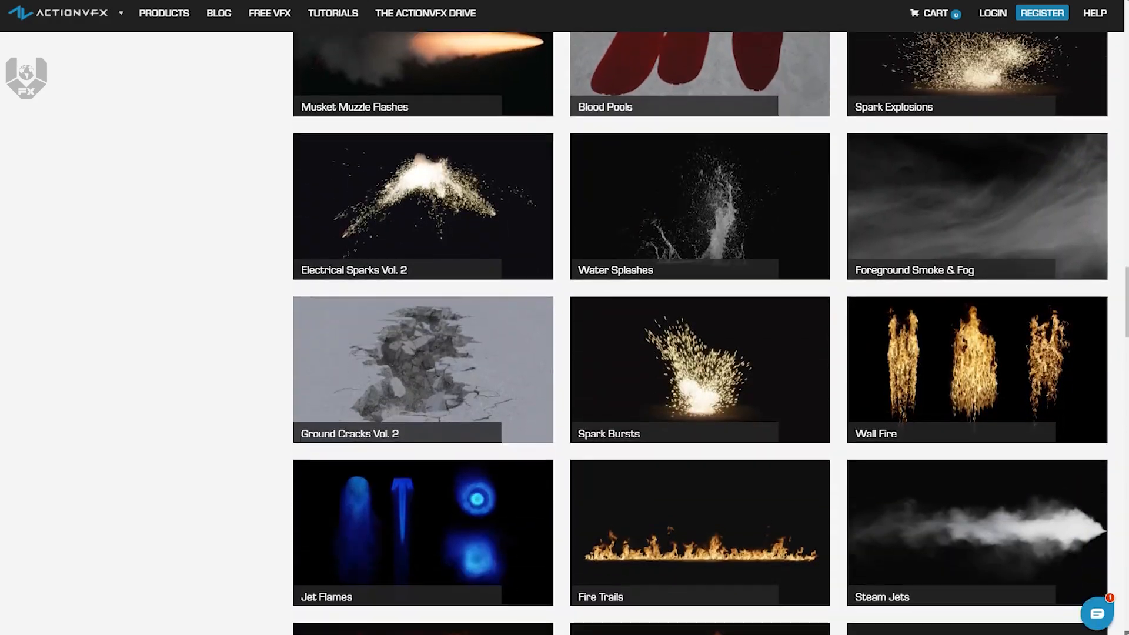
pyautogui.scroll(-13, 700, 332)
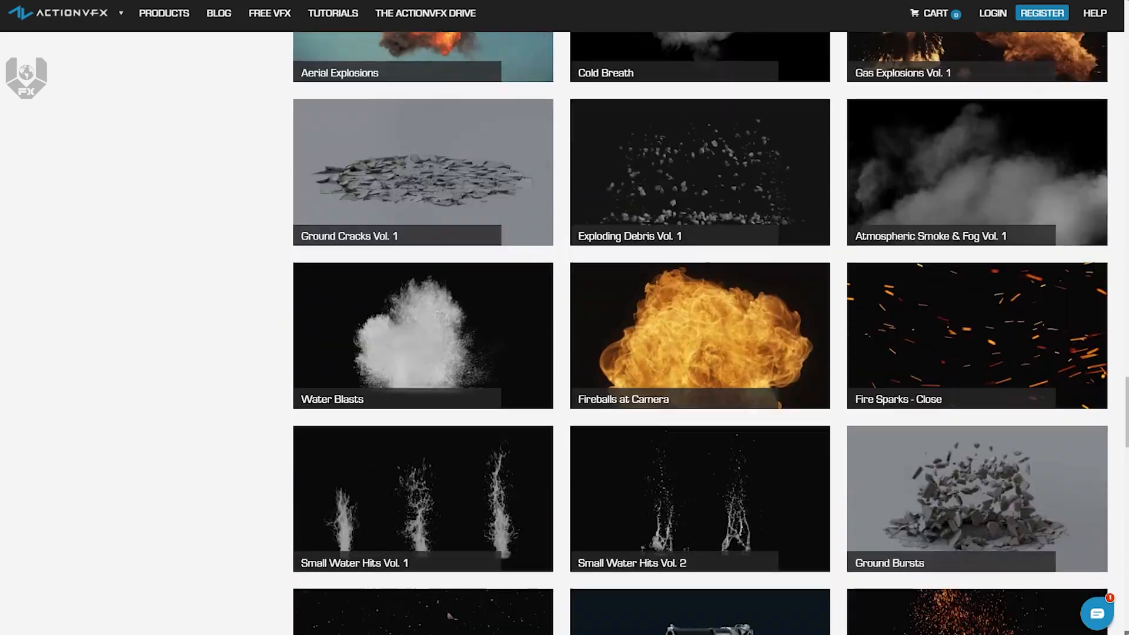